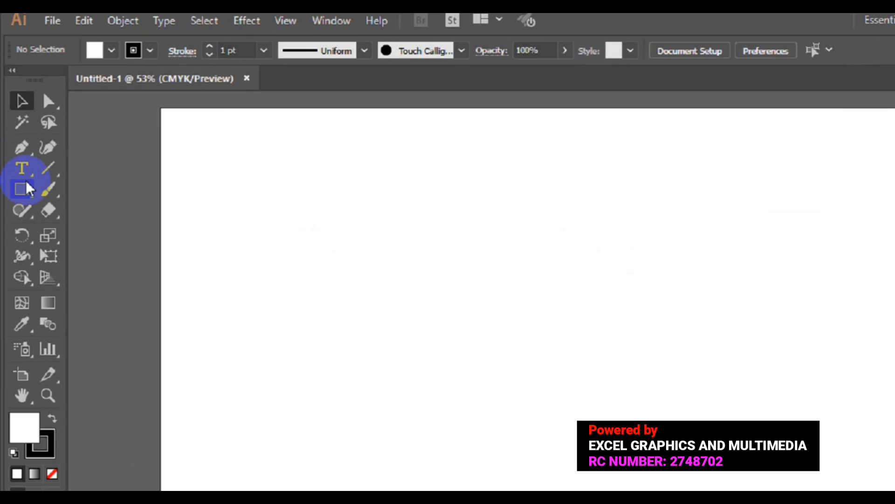
Step: Draw a rectangle about 1126 by 306 px and move its centre to about X 948, Y 310 px
click(23, 188)
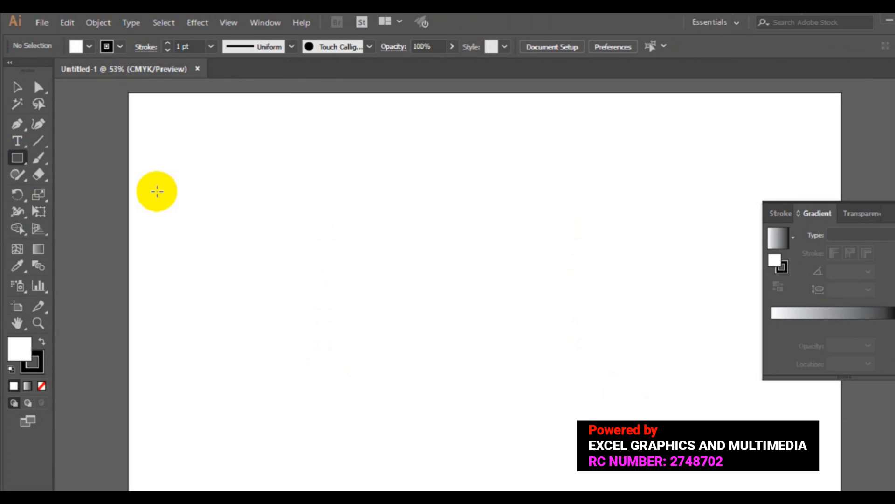
drag(158, 191, 538, 289)
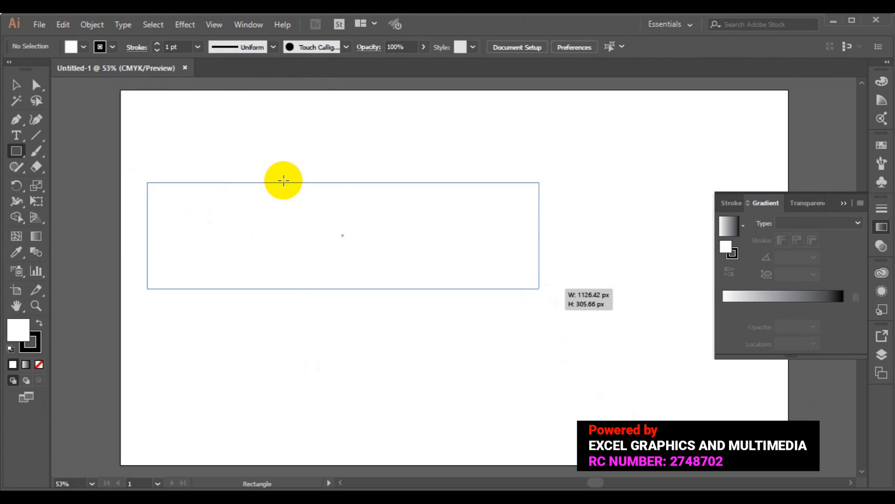
key(v)
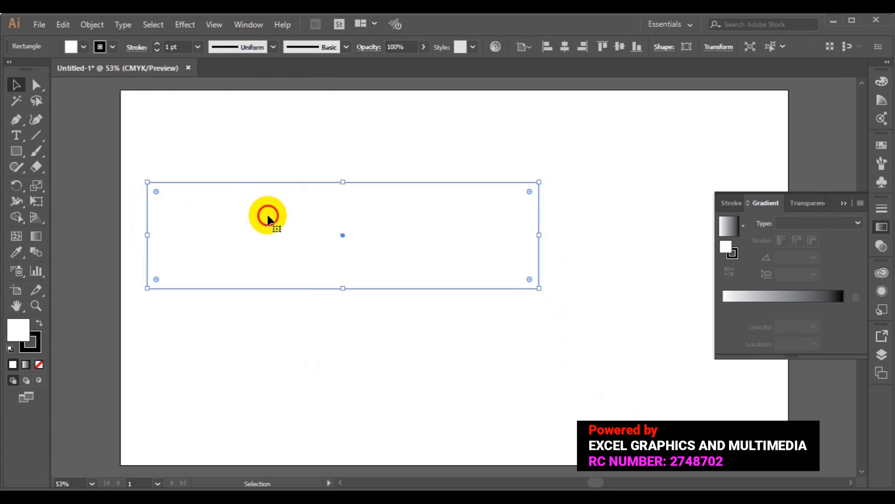
drag(345, 238, 452, 200)
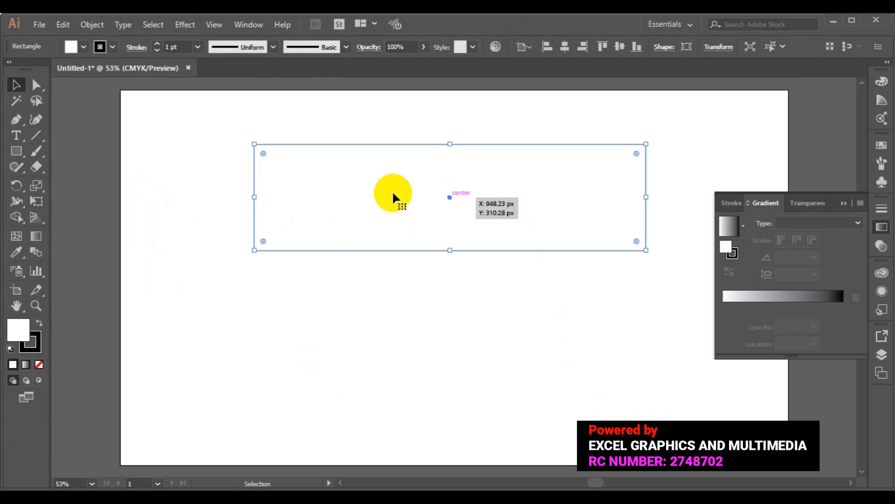
Step: Fill the rectangle with the default white-to-black linear gradient and bring up its gradient settings
click(14, 365)
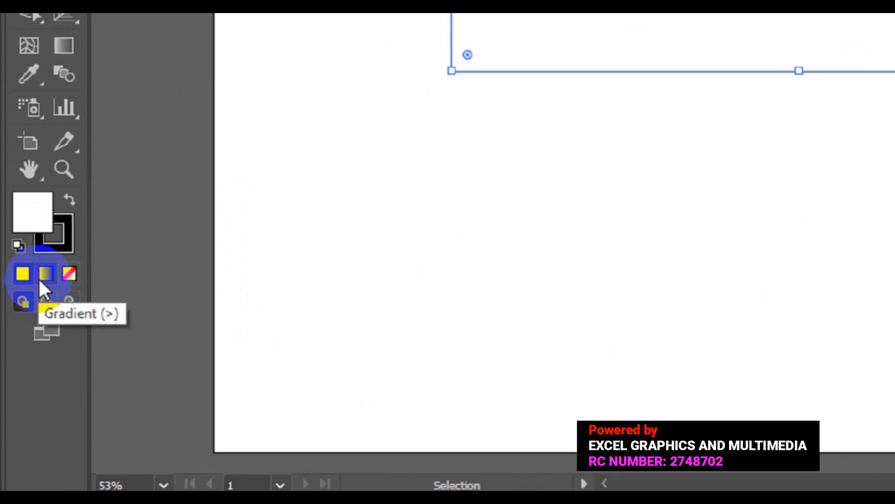
click(45, 275)
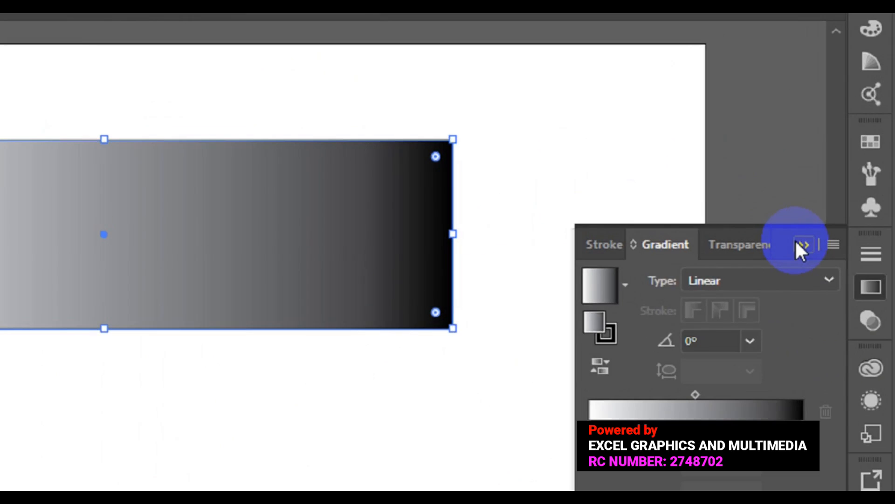
click(799, 244)
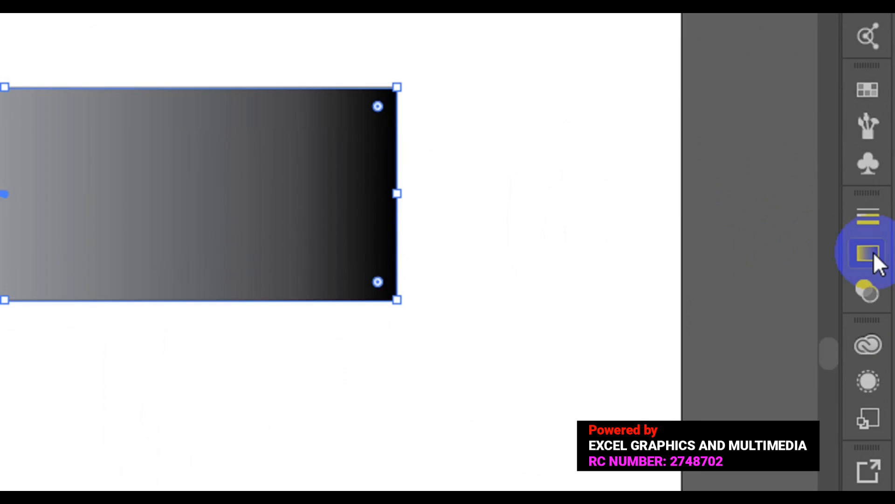
click(869, 256)
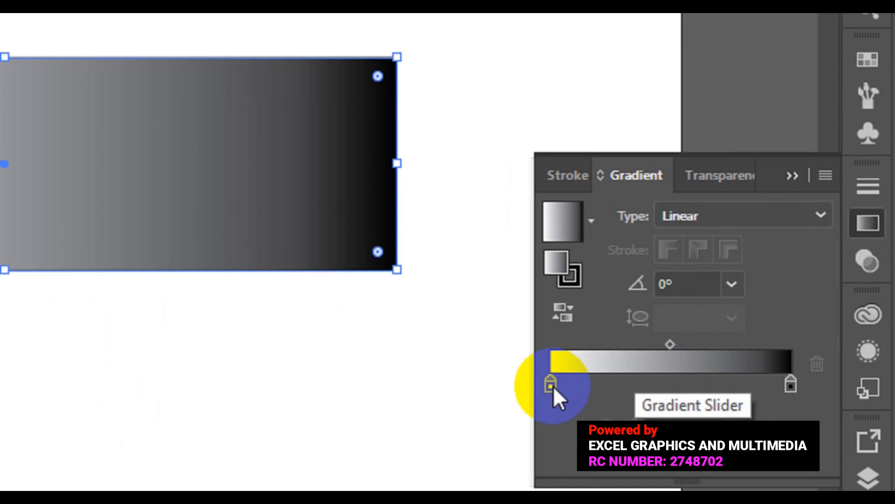
Step: Change the starting colour stop of the rectangle's gradient to the magenta-pink swatch
click(552, 385)
double_click(552, 378)
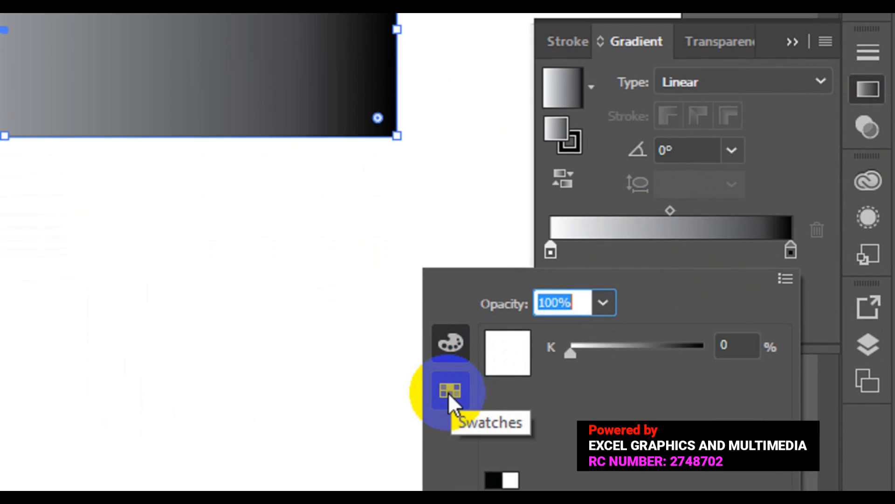
click(450, 410)
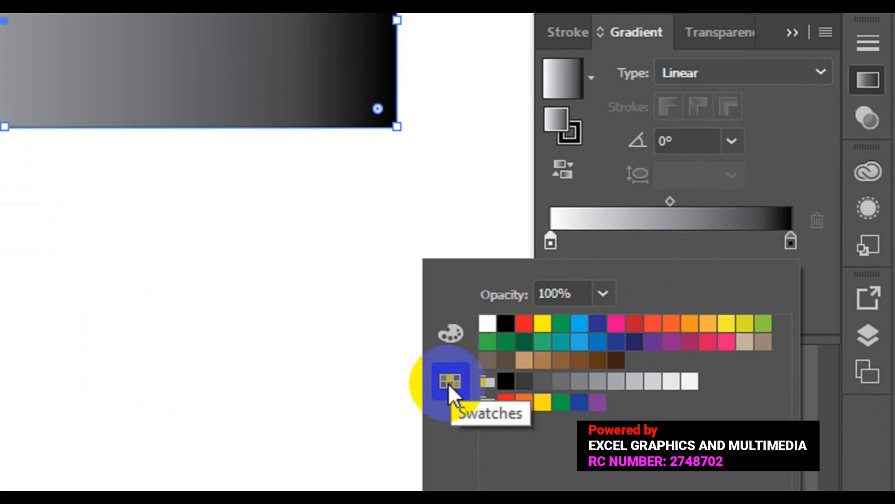
click(615, 328)
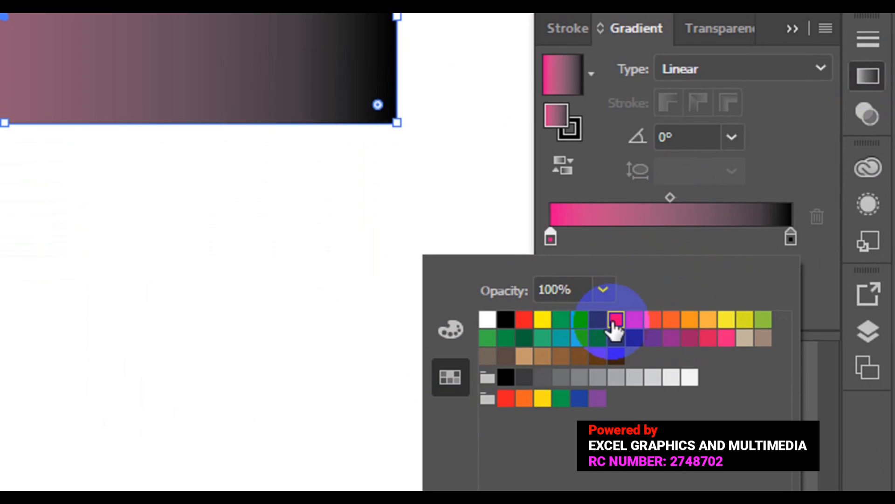
Step: Change the ending colour stop of the rectangle's gradient to the light green swatch
click(792, 237)
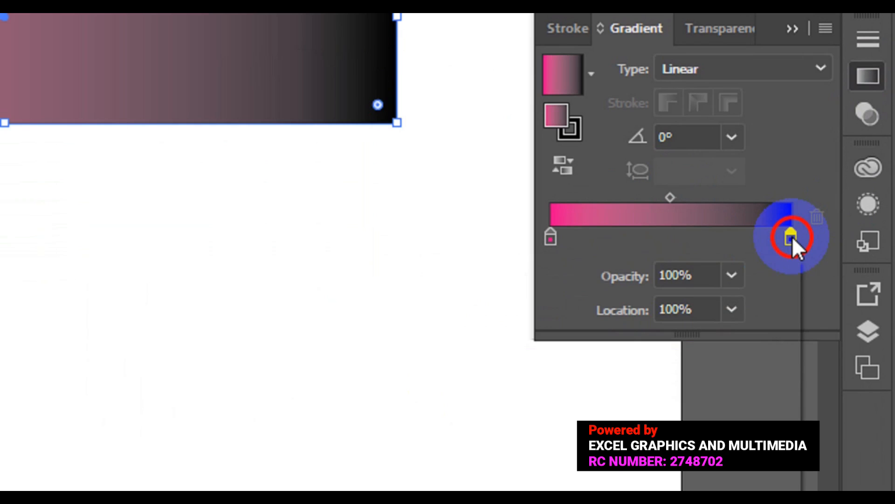
double_click(793, 237)
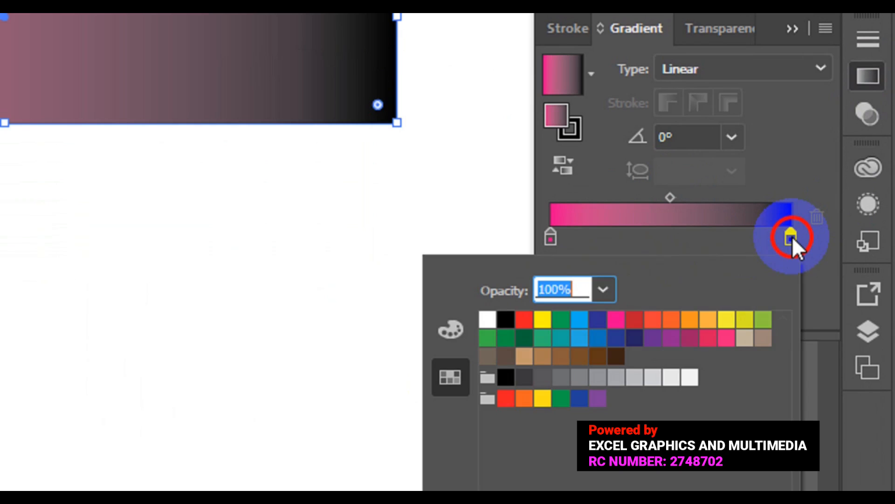
click(726, 342)
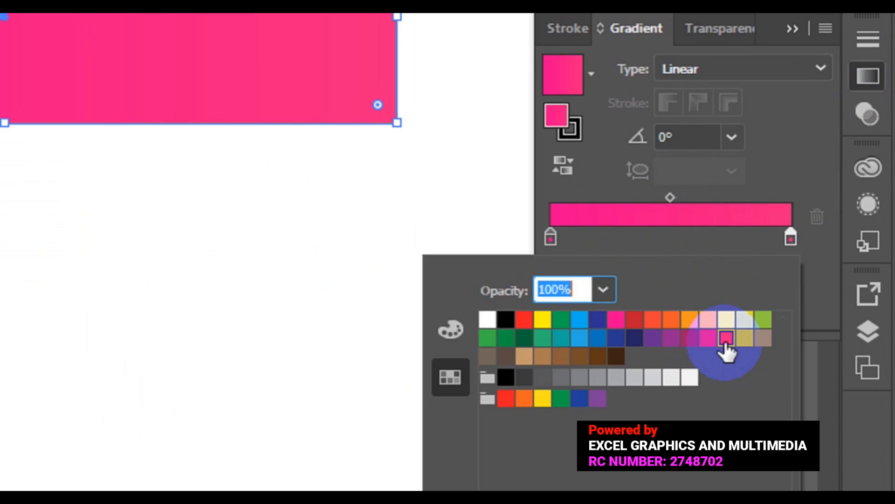
click(764, 321)
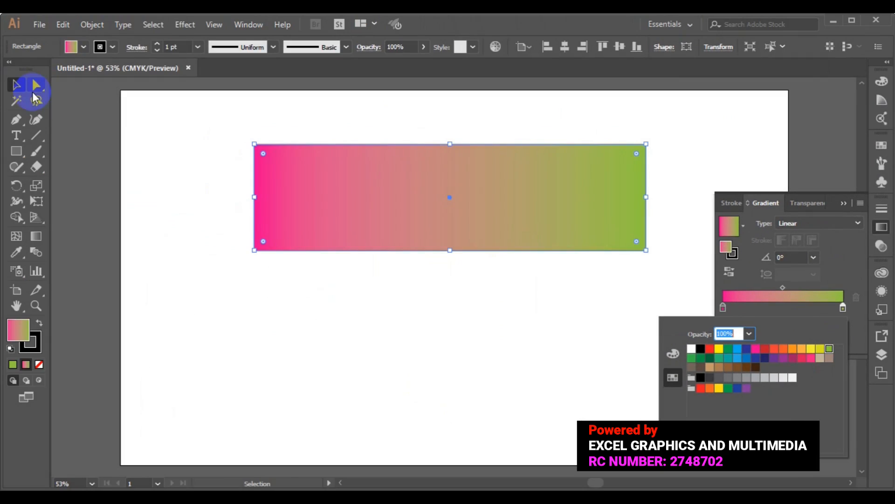
Step: Move the gradient rectangle up close to the artboard's upper edge and switch to the Ellipse tool
click(20, 91)
click(452, 208)
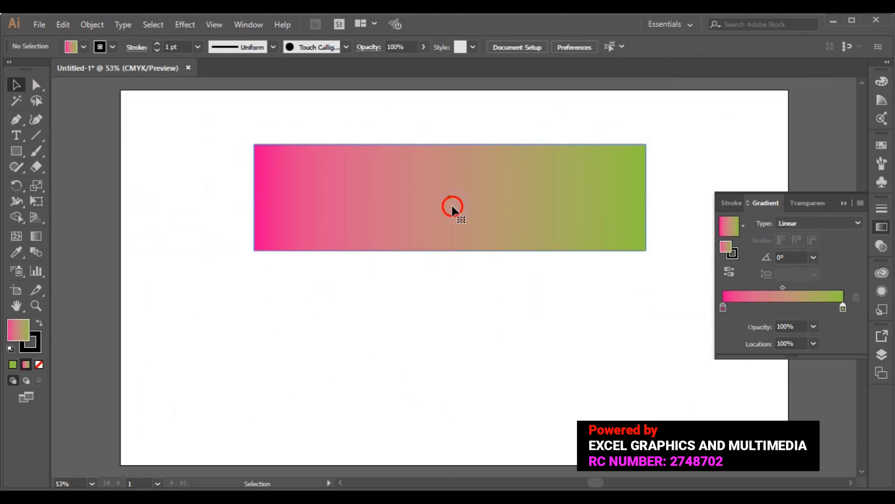
click(453, 208)
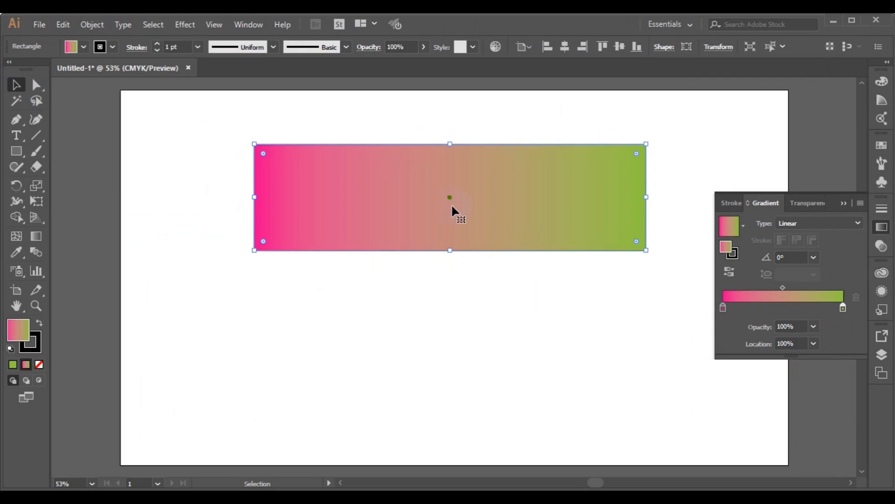
drag(452, 208, 442, 168)
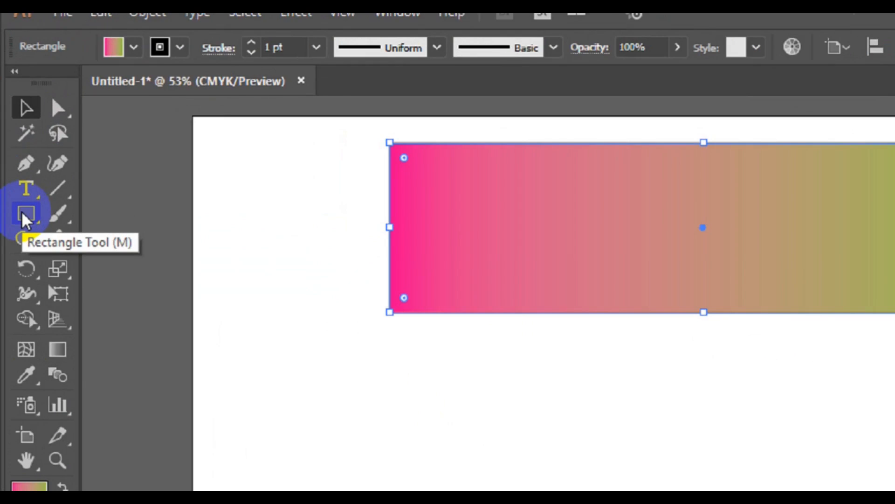
click(21, 189)
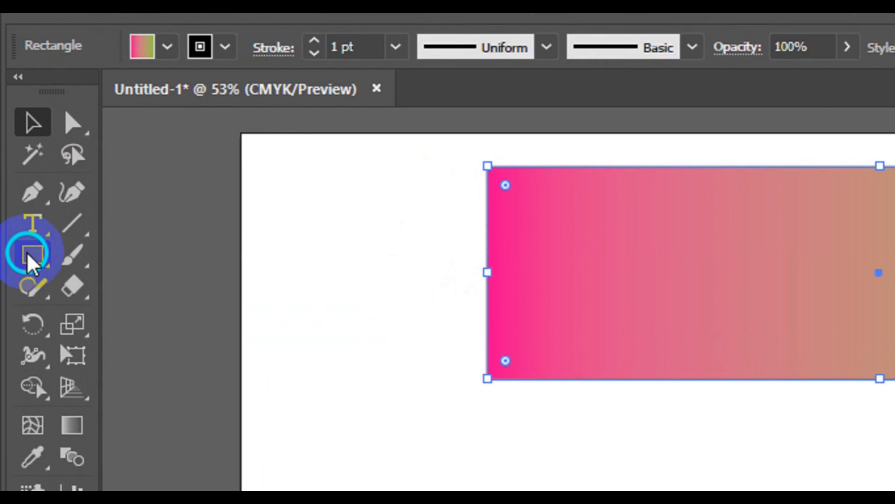
drag(28, 255, 154, 306)
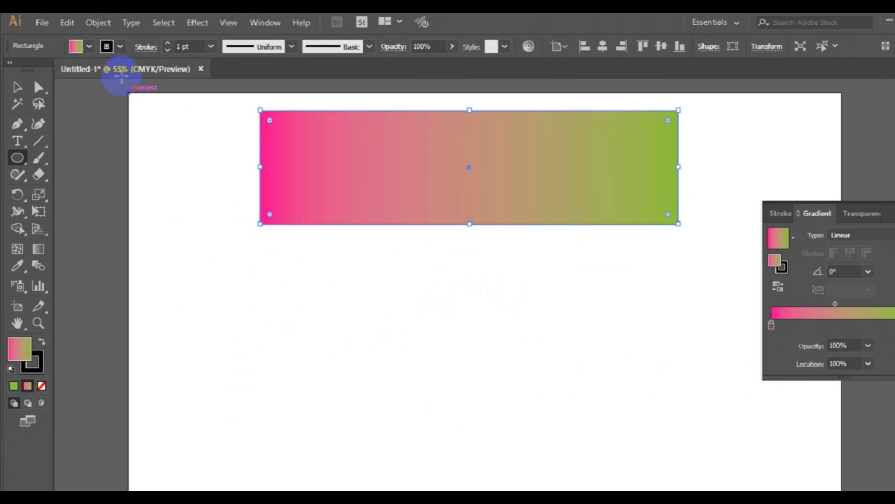
click(95, 46)
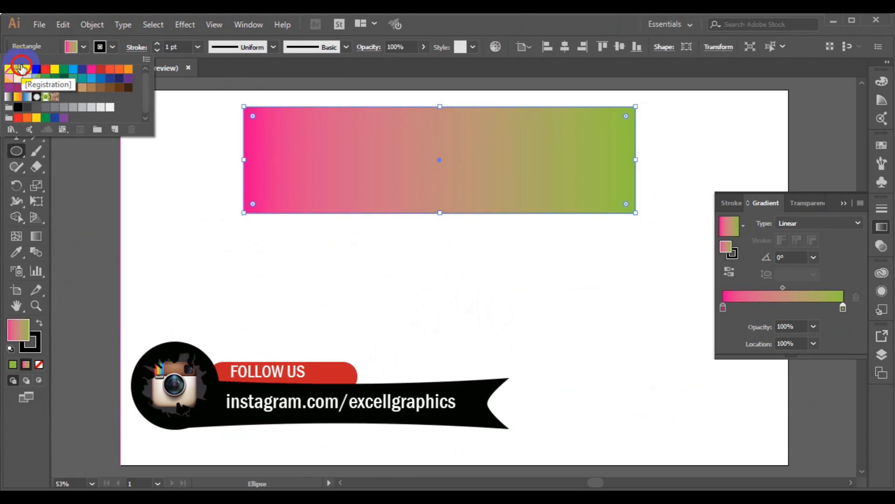
click(9, 69)
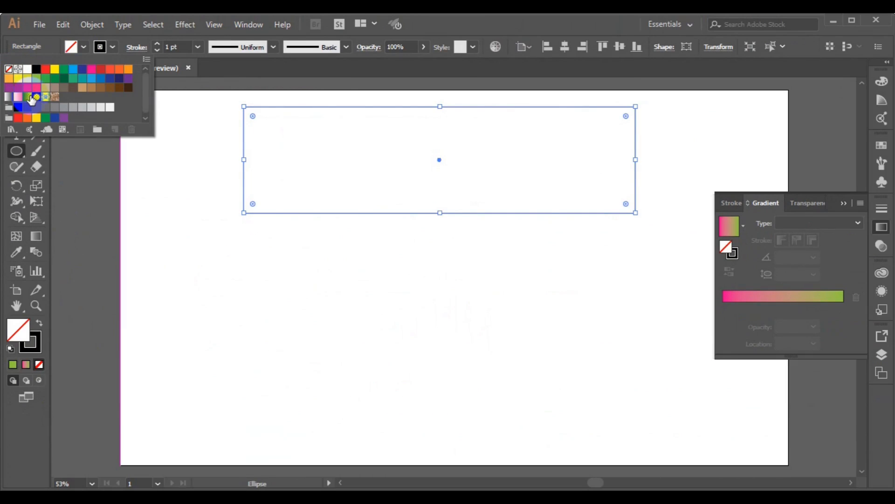
click(18, 157)
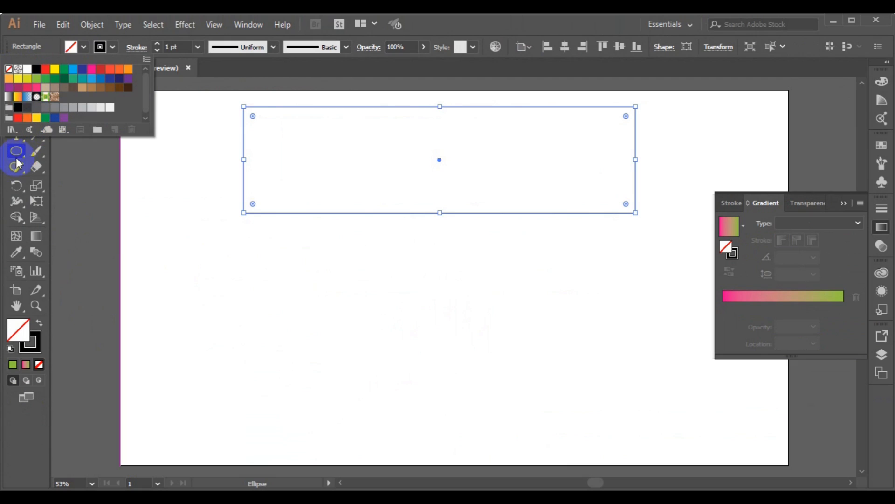
click(26, 365)
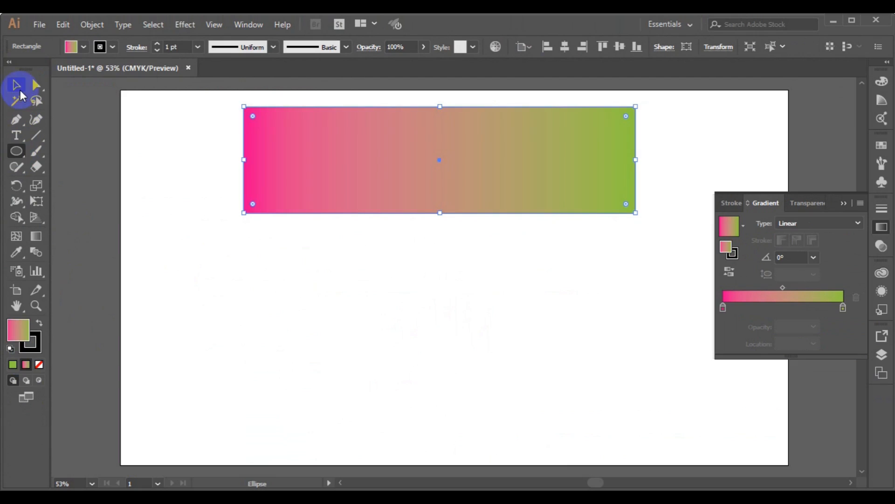
Step: Deselect the rectangle and set the fill to None for a new ellipse
click(16, 85)
click(225, 304)
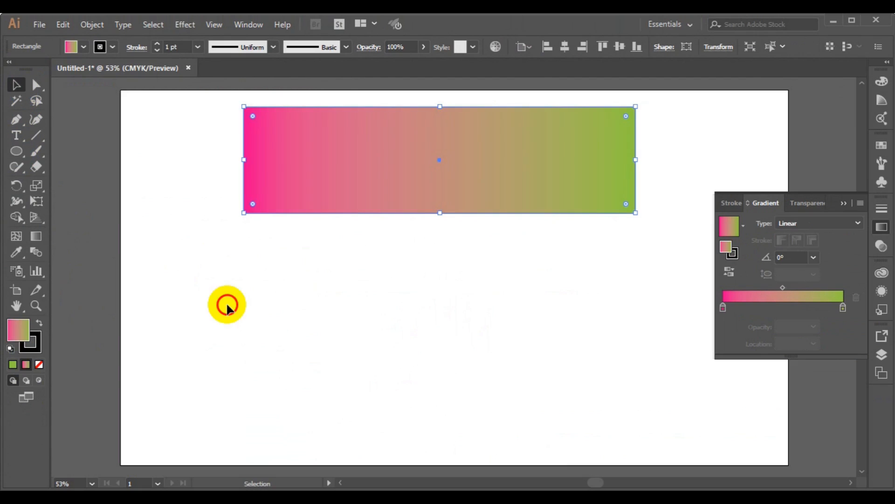
click(16, 151)
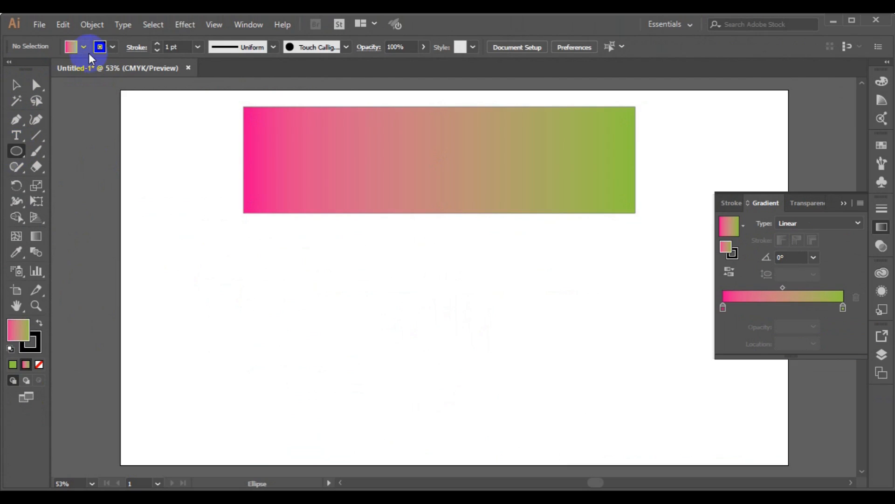
click(88, 50)
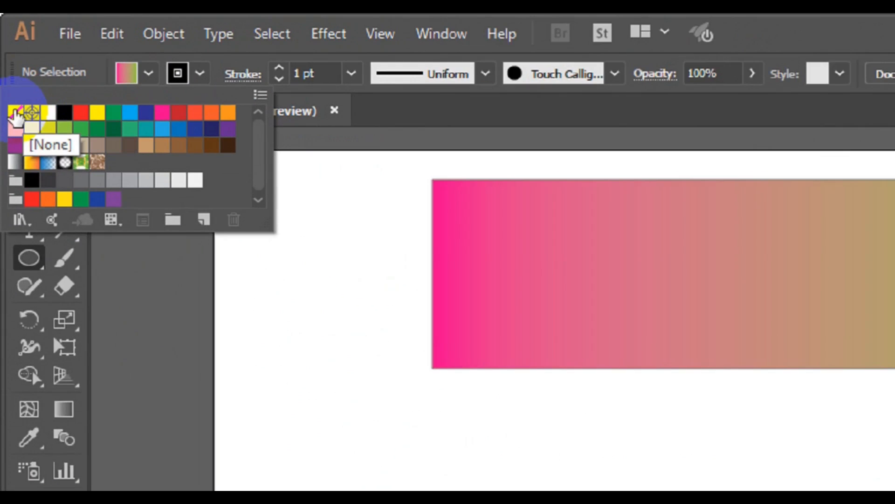
click(11, 87)
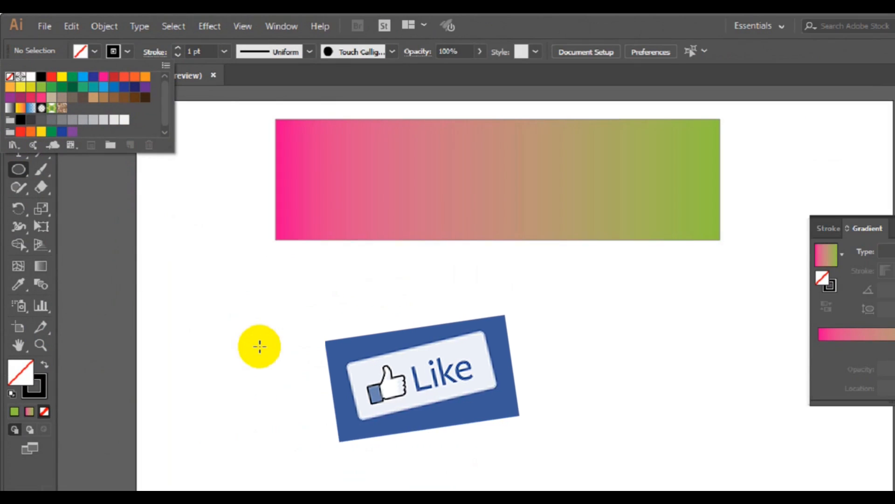
Step: Draw an unfilled circle freehand below the left part of the rectangle
click(315, 399)
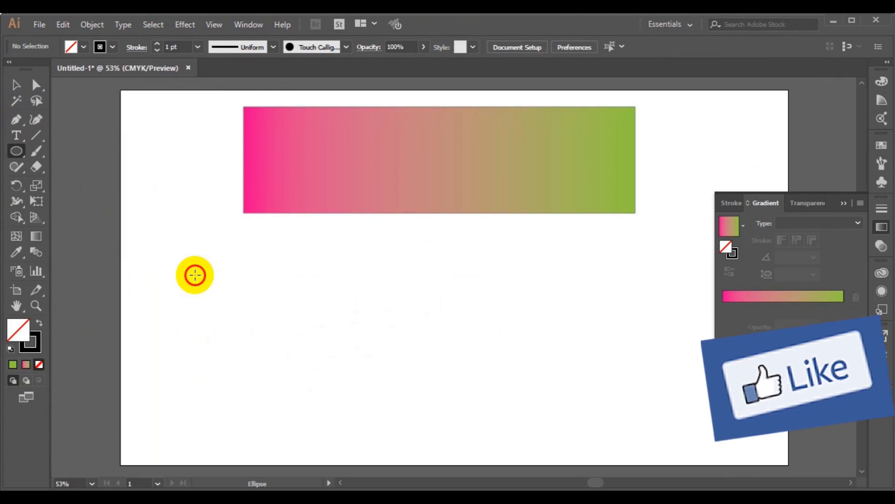
click(213, 302)
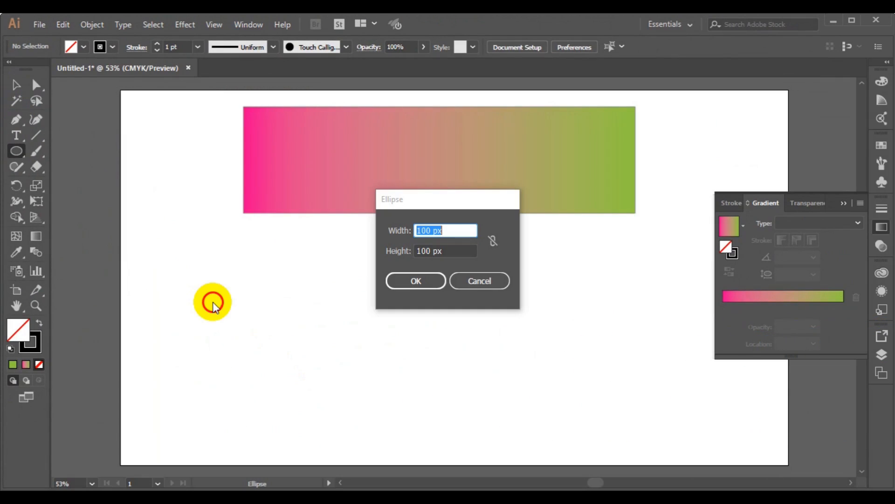
click(461, 284)
drag(233, 249, 372, 385)
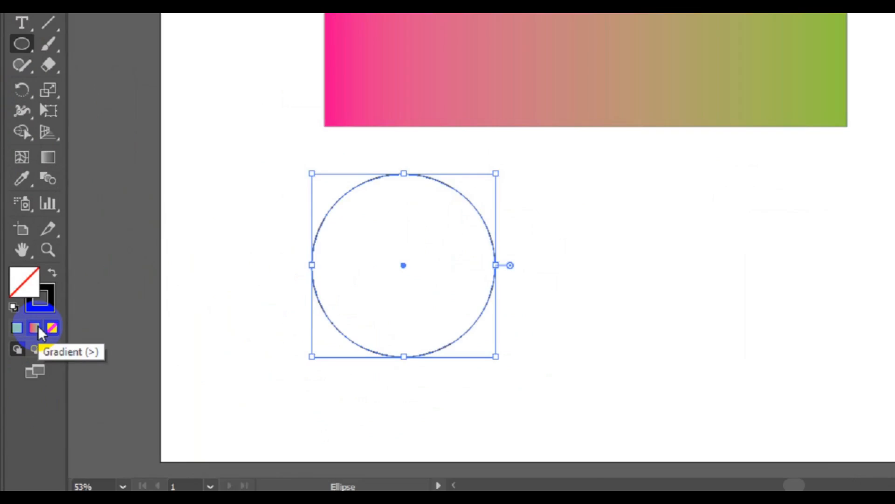
Step: Apply the linear gradient to the circle and change its starting colour stop to CMYK Cyan
click(26, 364)
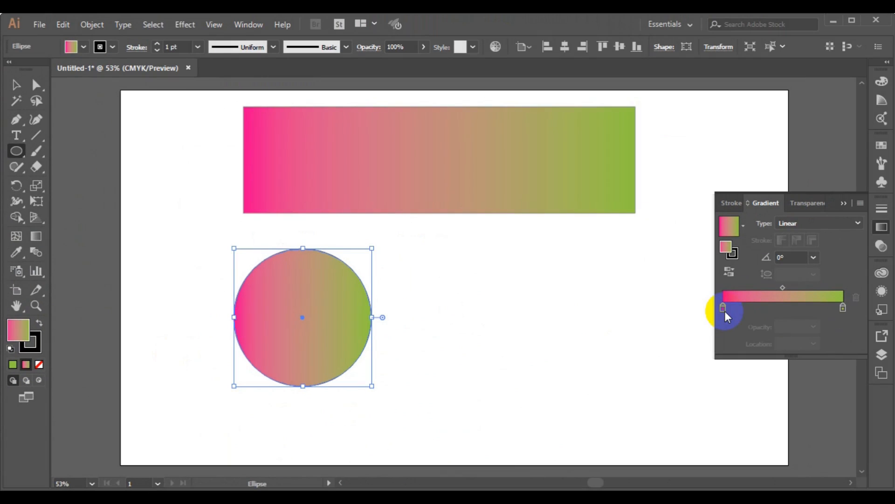
click(723, 307)
double_click(723, 308)
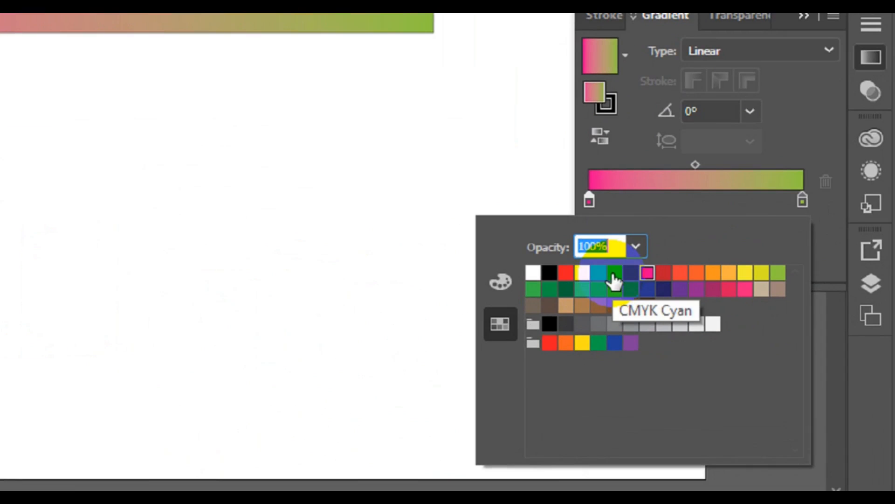
click(612, 275)
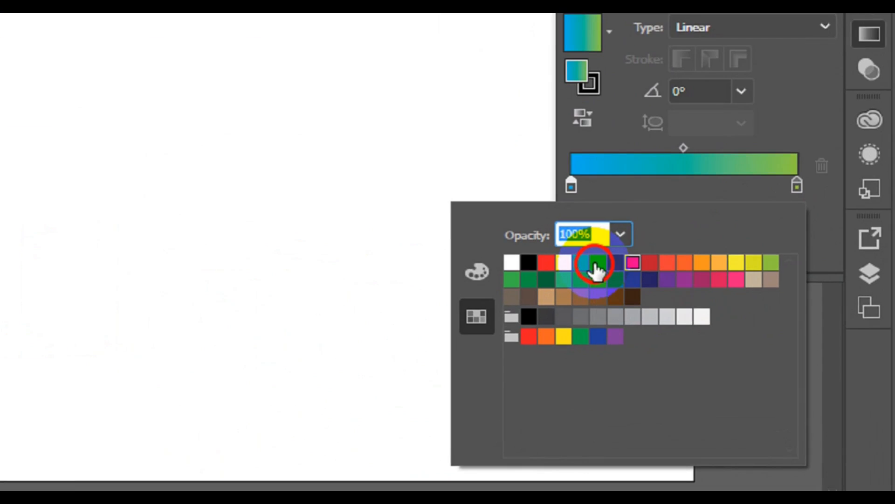
click(597, 264)
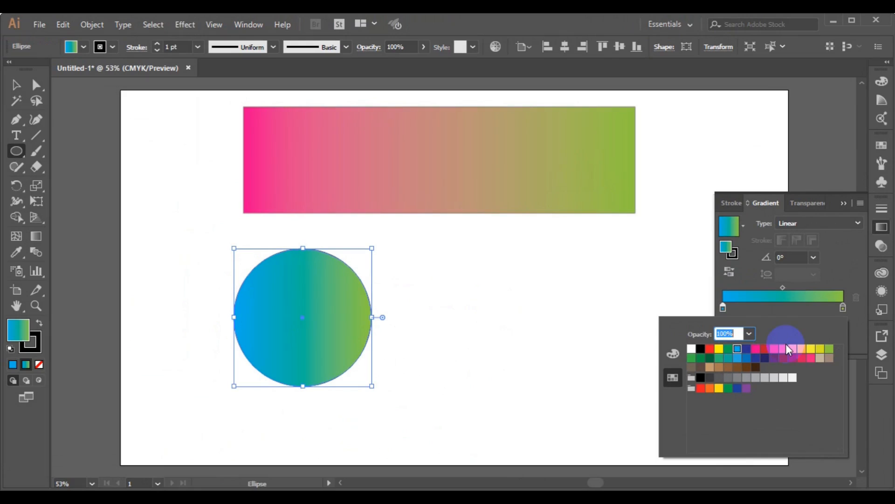
Step: Change the ending colour stop of the circle's linear gradient to the CMYK Blue swatch
click(843, 310)
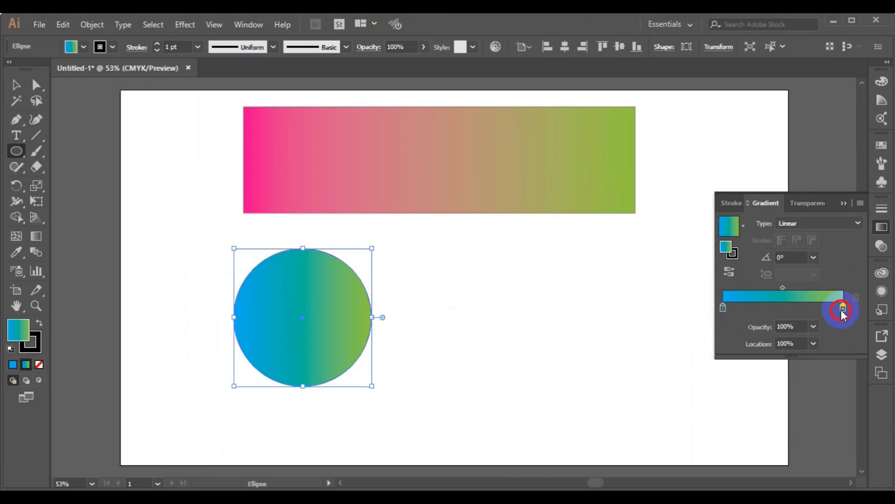
double_click(843, 309)
click(743, 362)
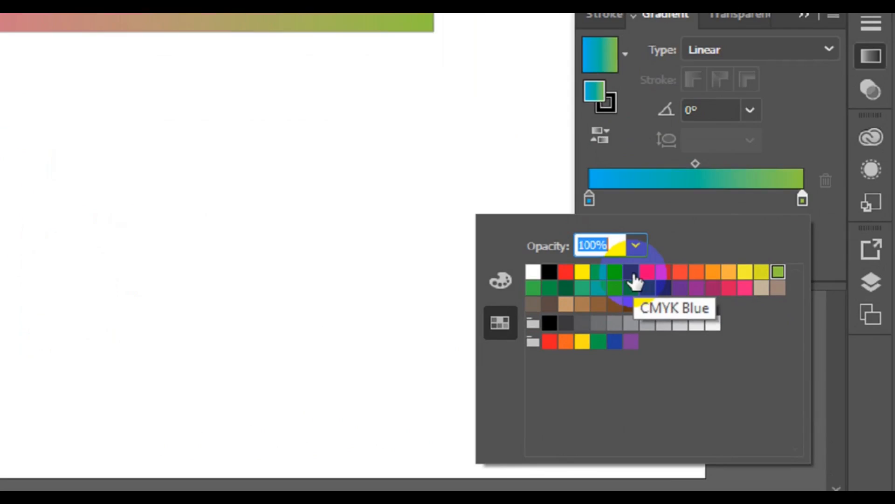
click(633, 274)
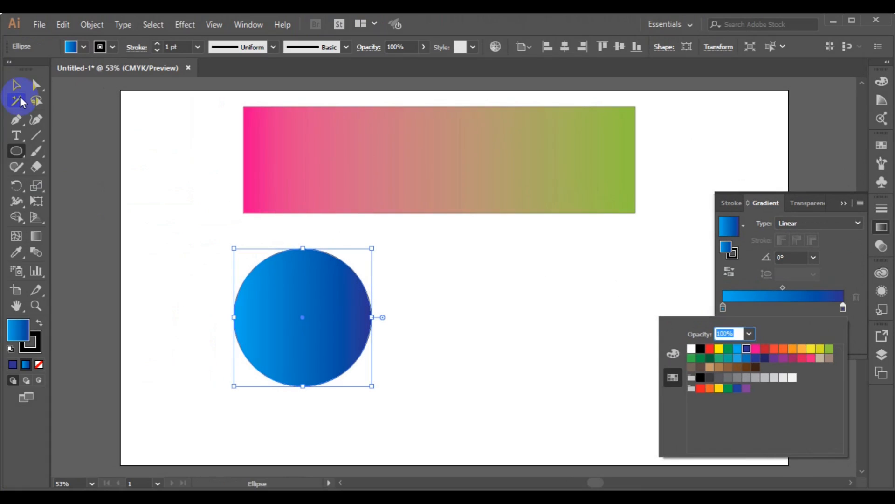
Step: Duplicate the blue gradient circle and place the copy beside it, below the rectangle's right half
click(275, 317)
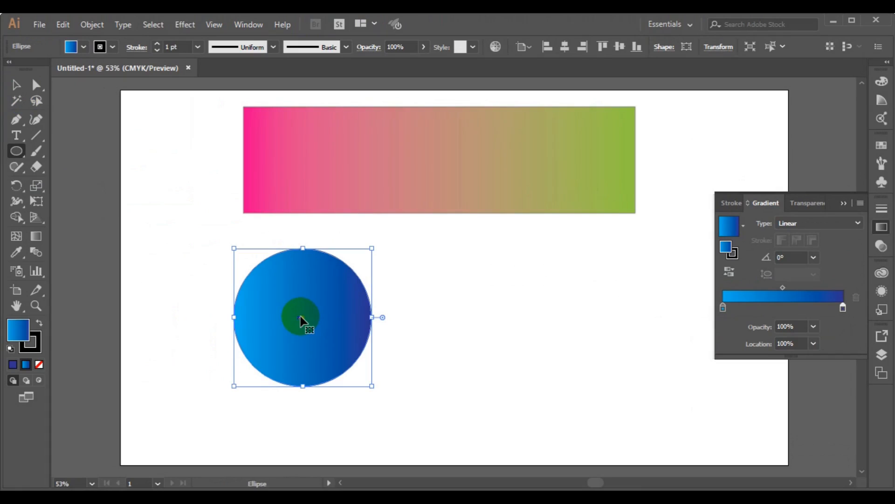
drag(300, 317, 472, 315)
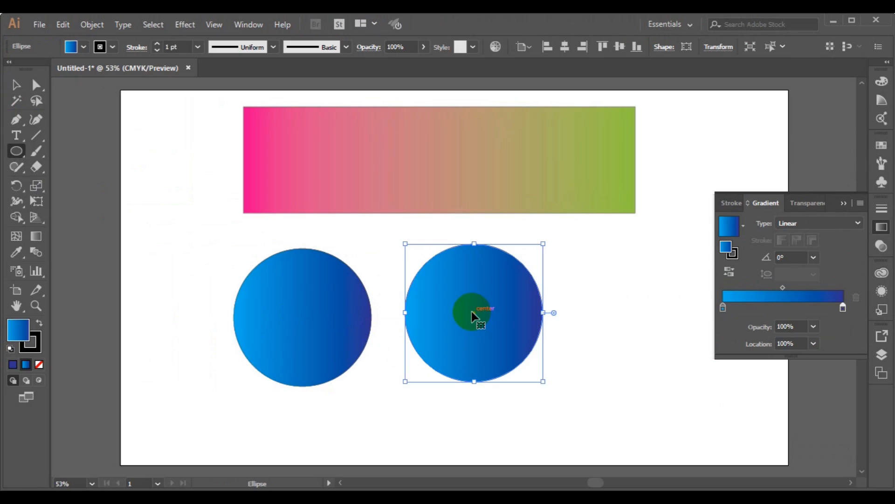
click(552, 400)
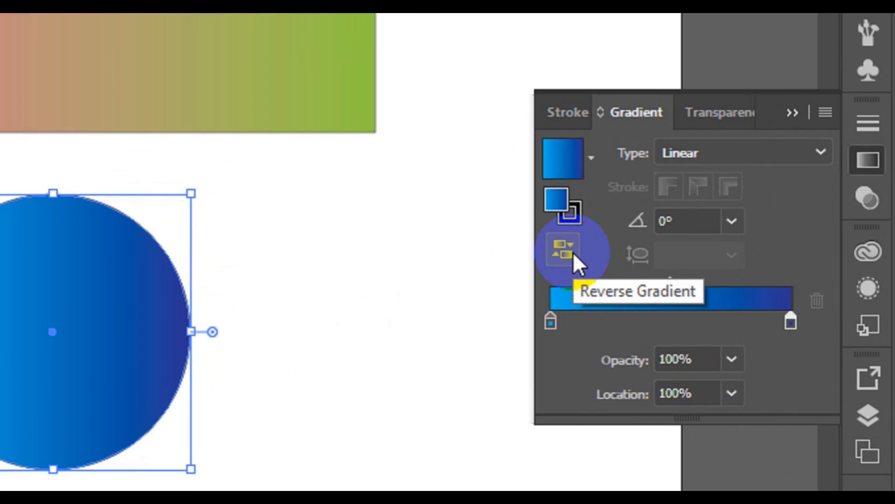
Step: Reverse the copied circle's gradient and change its type to Radial
click(575, 261)
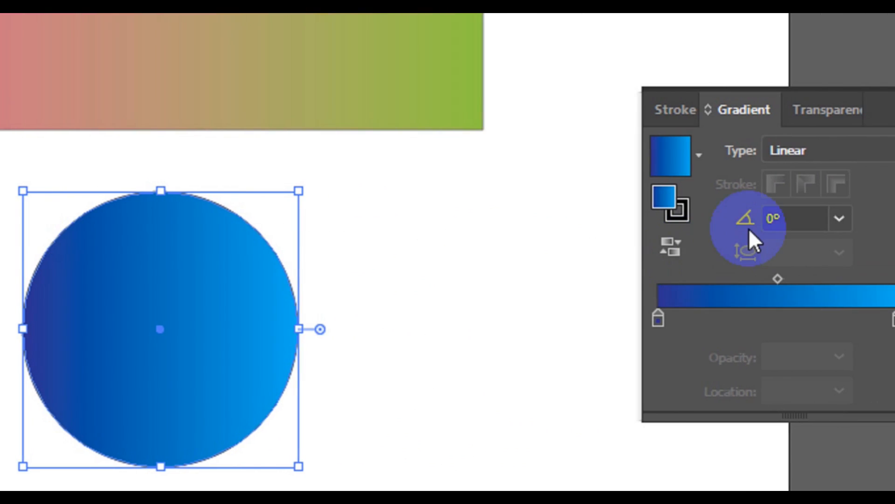
click(824, 151)
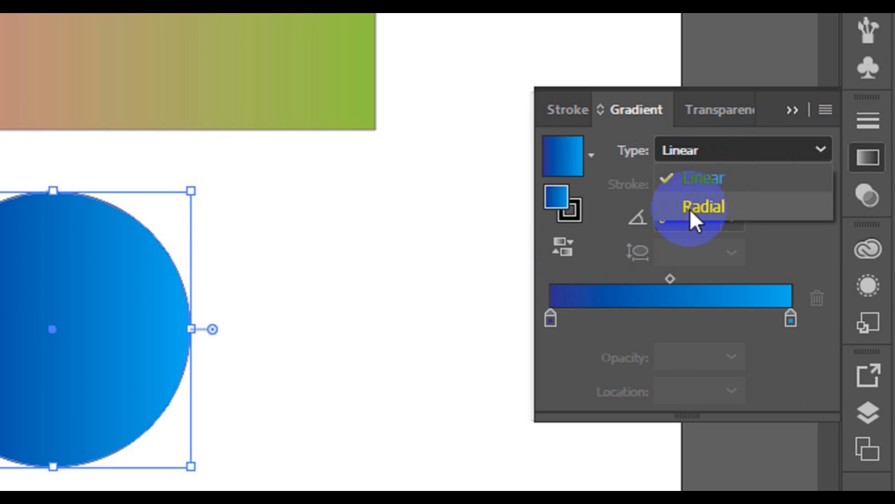
click(690, 209)
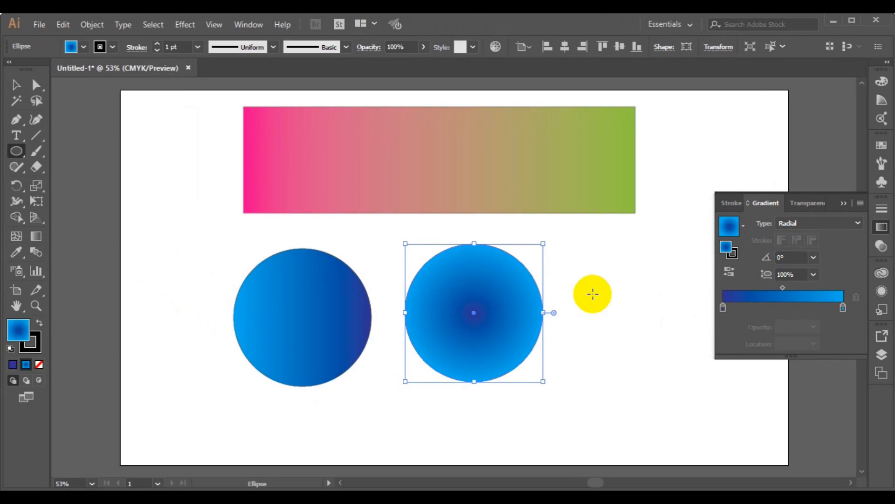
Step: Try dark navy and pink on the radial gradient's starting colour stop, then set it to C=100 M=95 Y=5 K=0
click(723, 308)
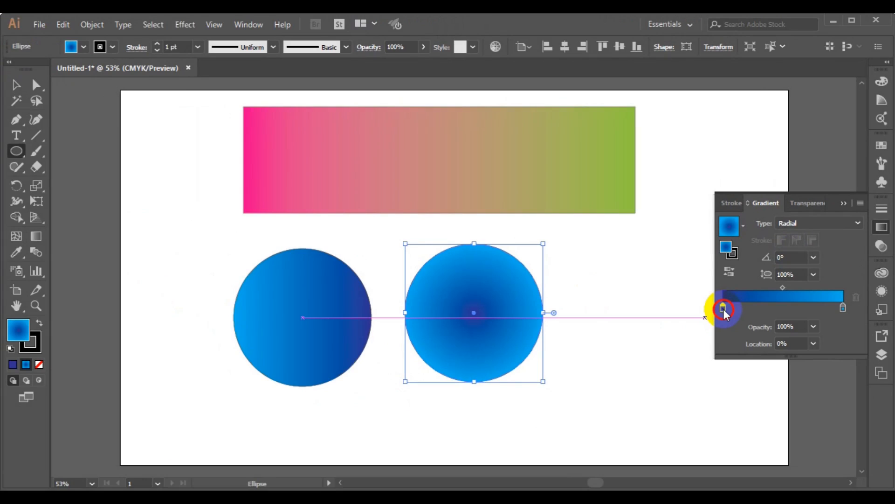
double_click(723, 309)
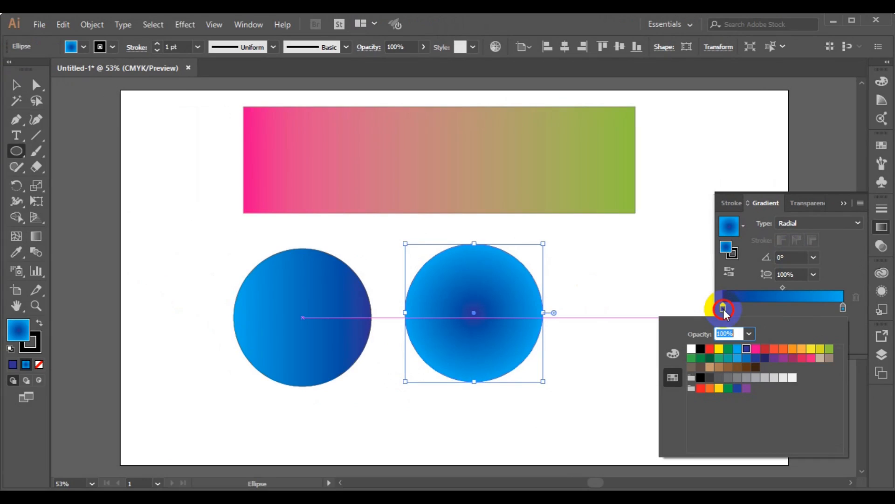
click(765, 359)
click(765, 358)
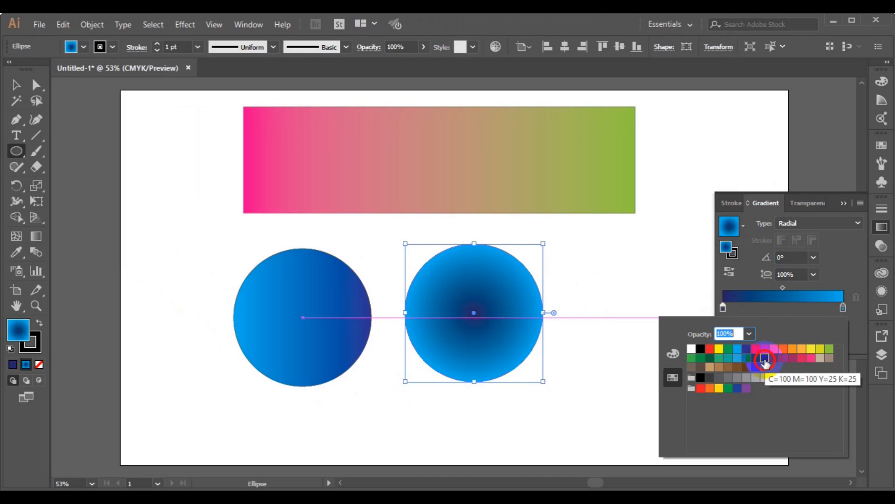
click(811, 358)
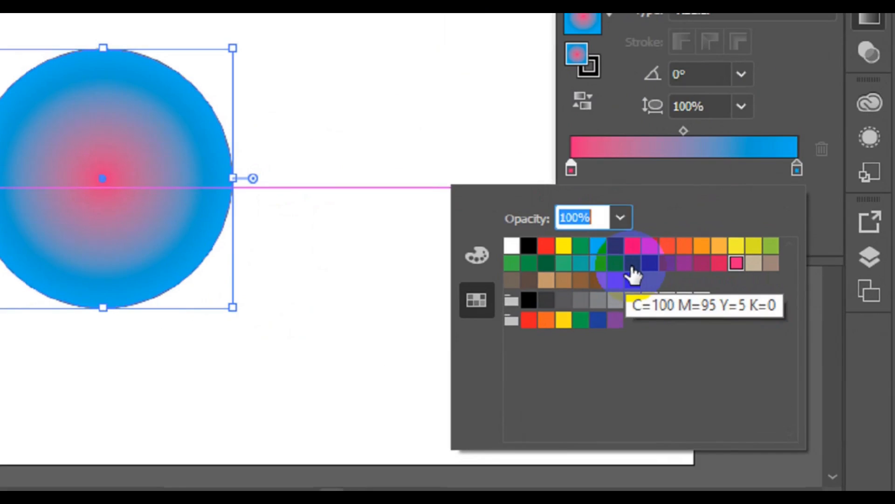
click(672, 295)
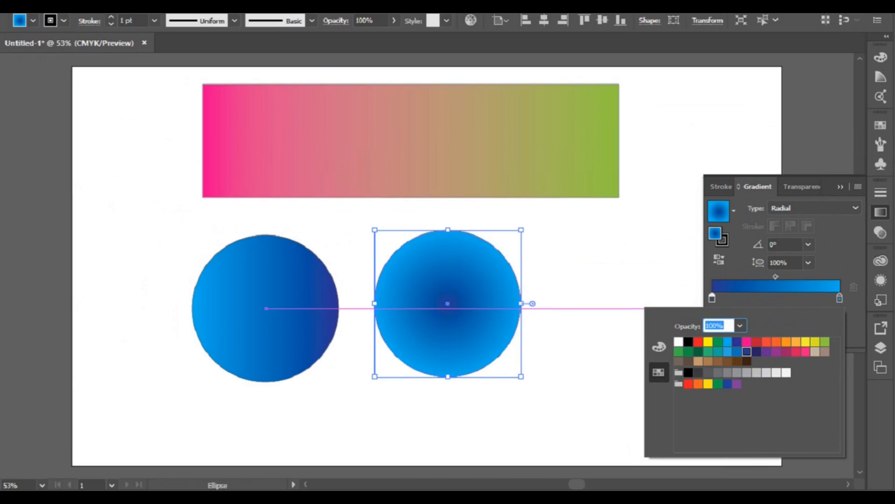
click(81, 165)
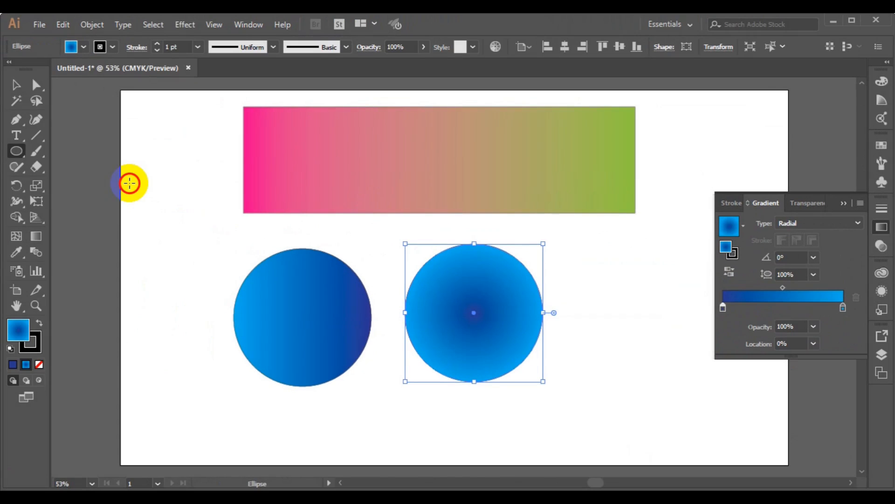
Step: Move the radial gradient circle to the artboard's left edge, overlapping the rectangle's pink end
key(v)
click(474, 323)
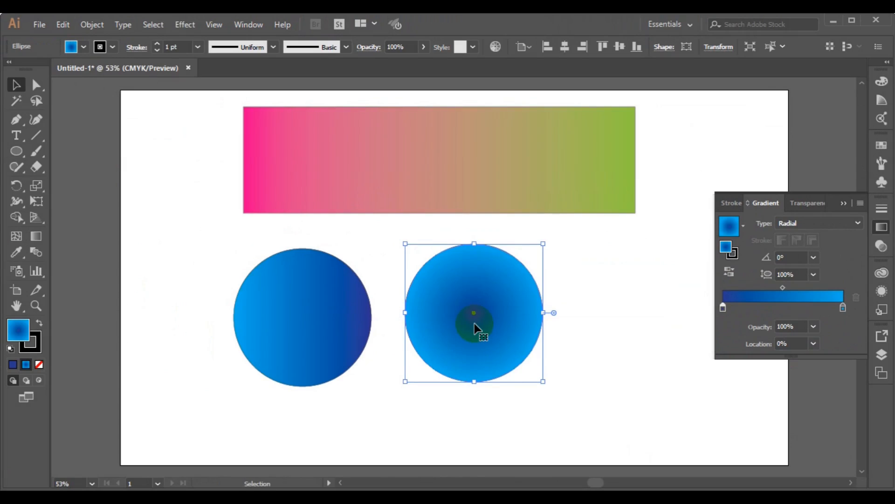
drag(474, 323, 191, 215)
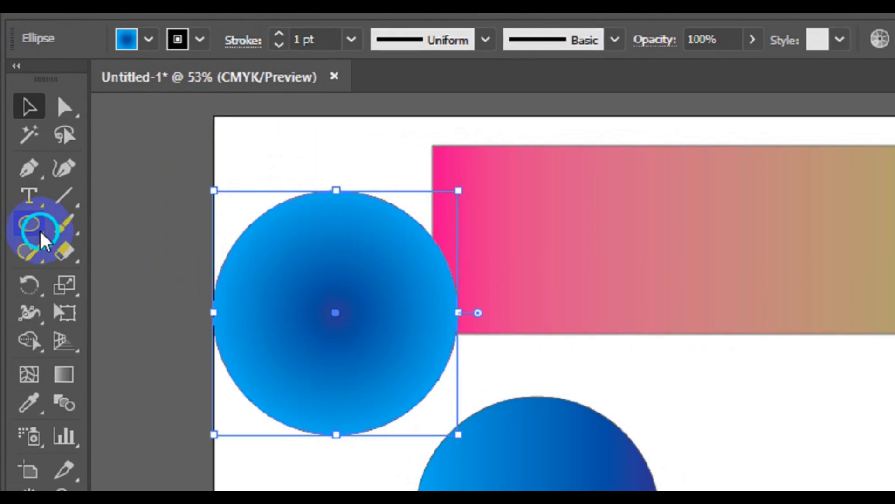
Step: Switch the shape tool to the Star Tool and deselect the radial gradient circle
drag(41, 228, 164, 337)
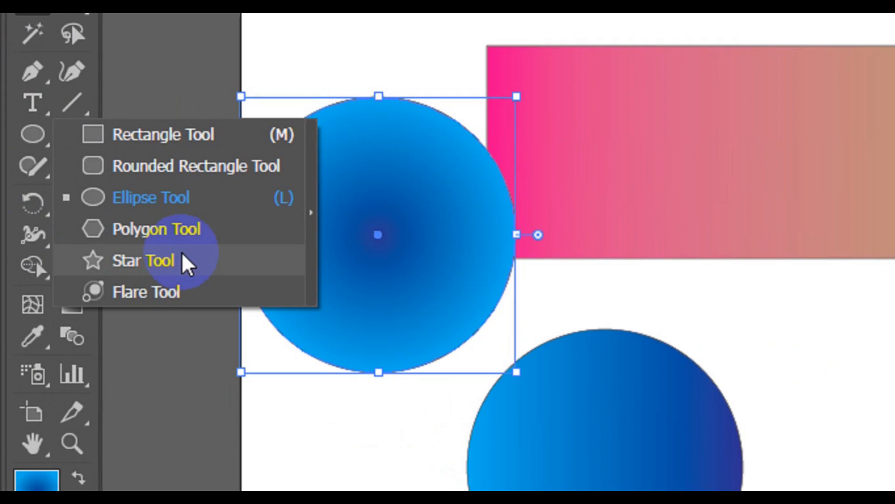
drag(183, 253, 182, 253)
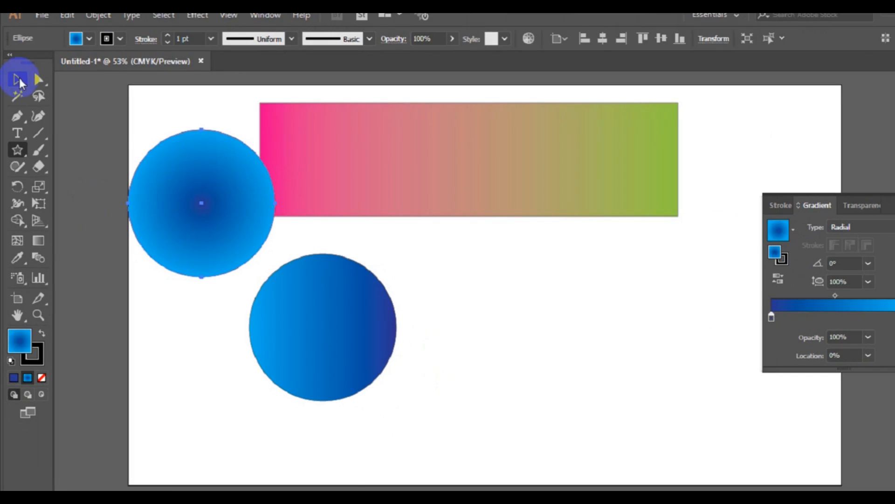
click(17, 80)
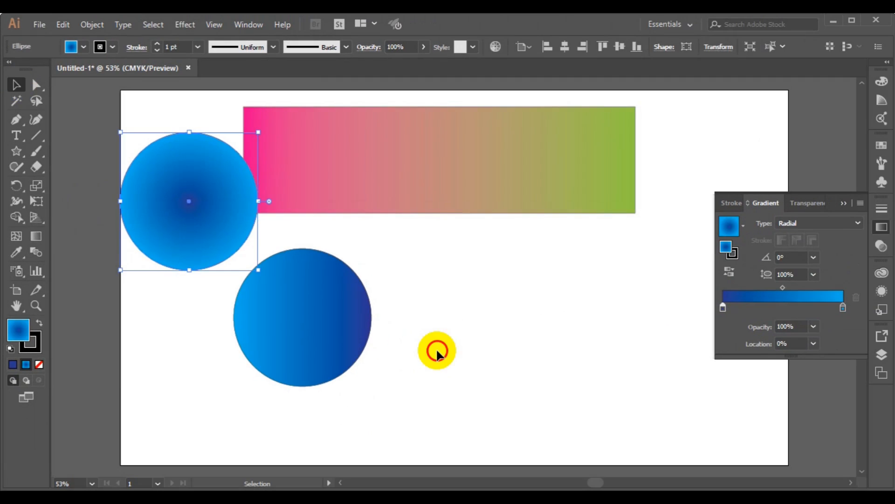
click(437, 353)
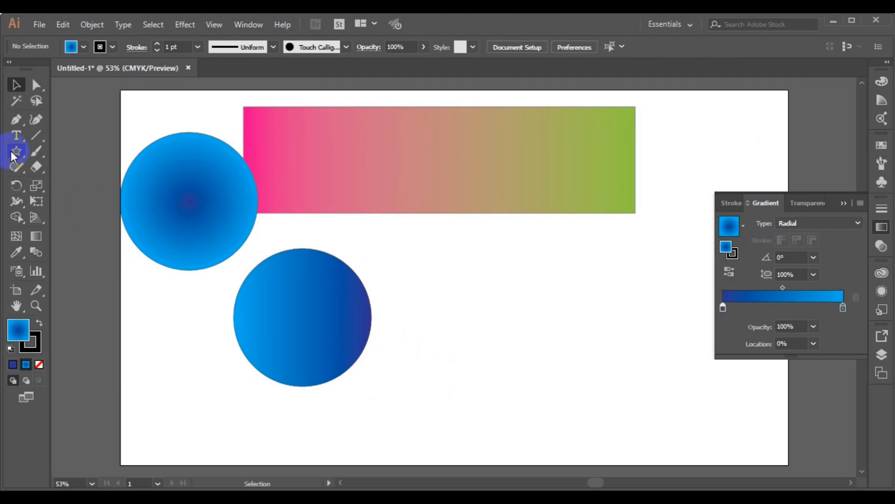
Step: Set the fill to None for a new star
click(15, 154)
click(84, 47)
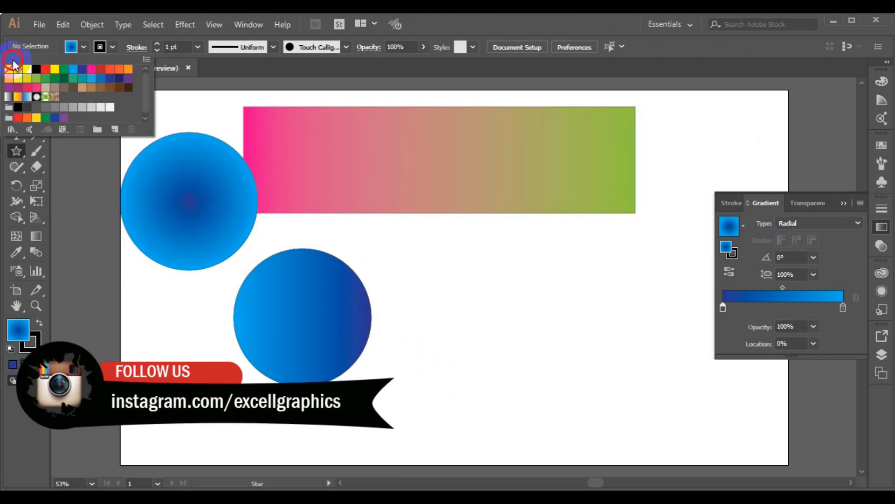
click(8, 69)
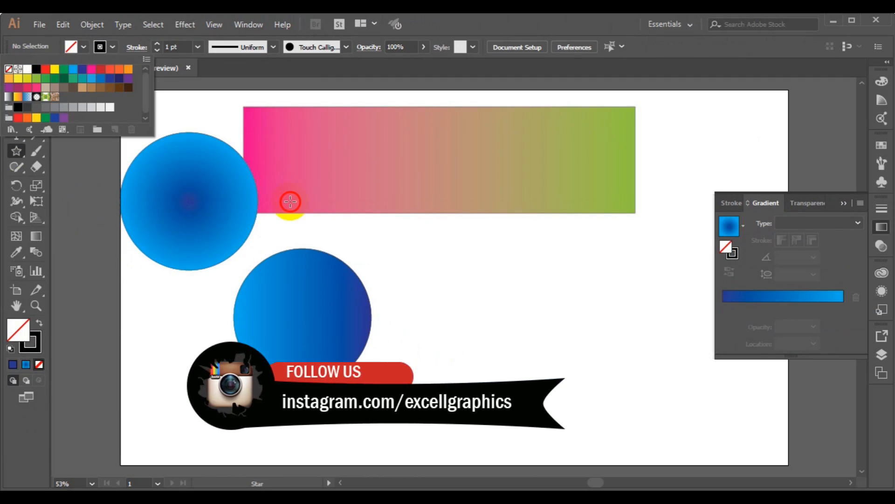
click(418, 260)
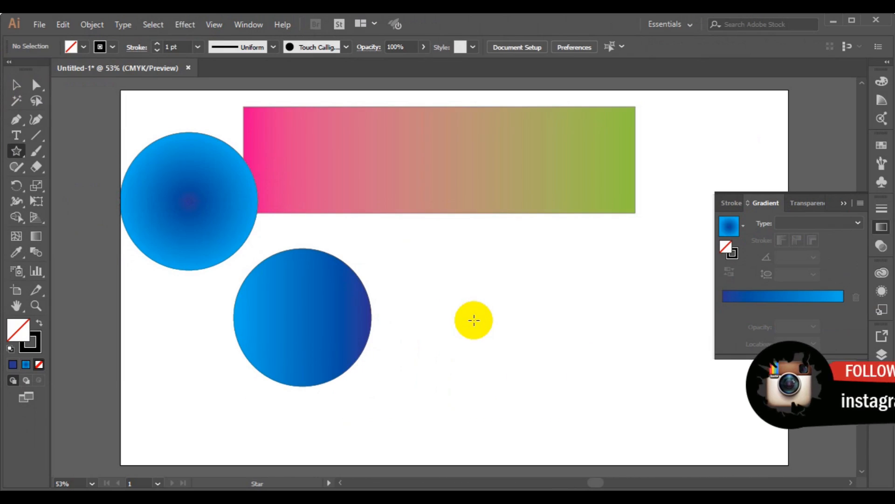
Step: Draw an unfilled five-pointed star freehand and move it to the empty area beside the linear gradient circle
drag(446, 265, 509, 322)
click(23, 91)
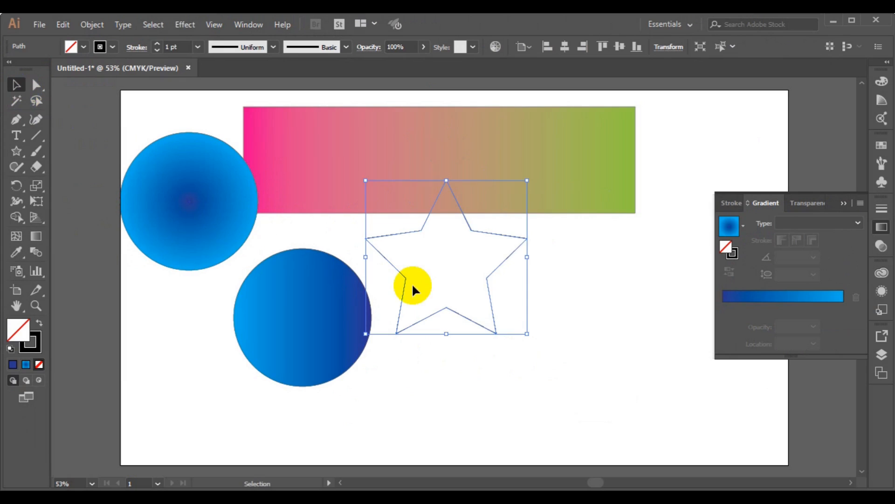
click(439, 318)
drag(440, 318, 500, 355)
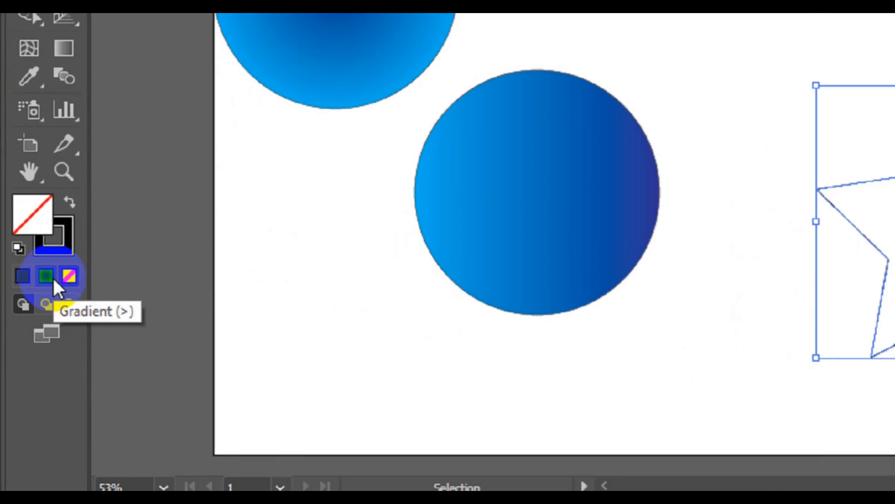
Step: Fill the star with the radial gradient and add a middle colour stop at location 48.4%
click(46, 297)
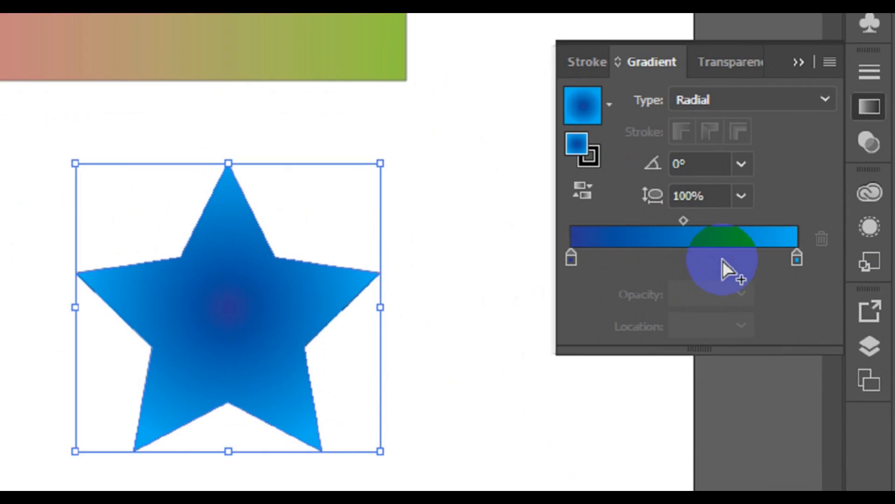
click(697, 254)
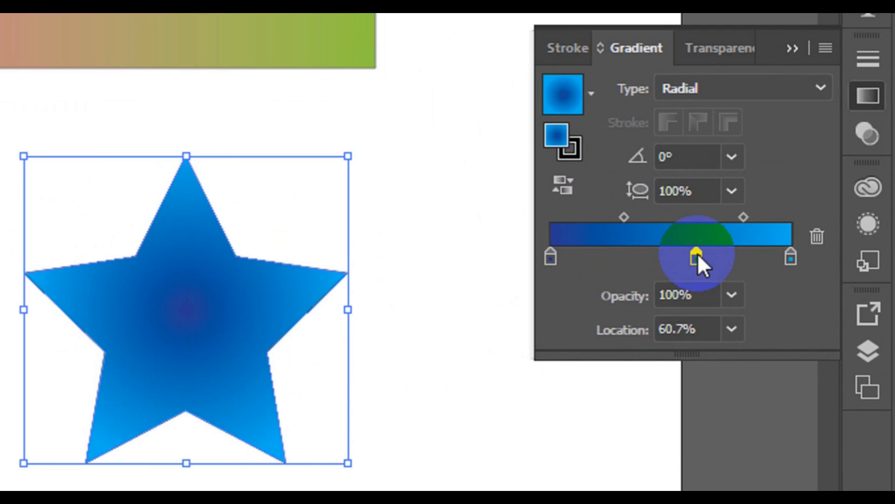
drag(698, 256, 667, 255)
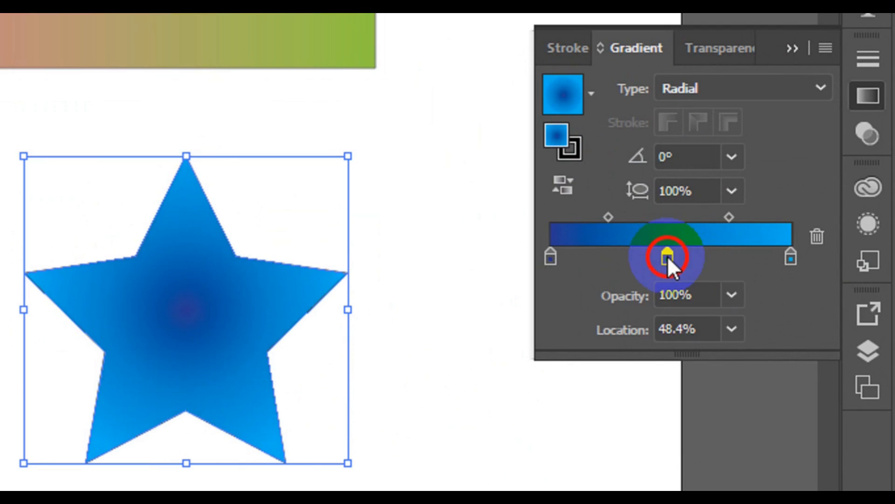
Step: Change the star gradient's middle colour stop to an orange swatch
double_click(668, 255)
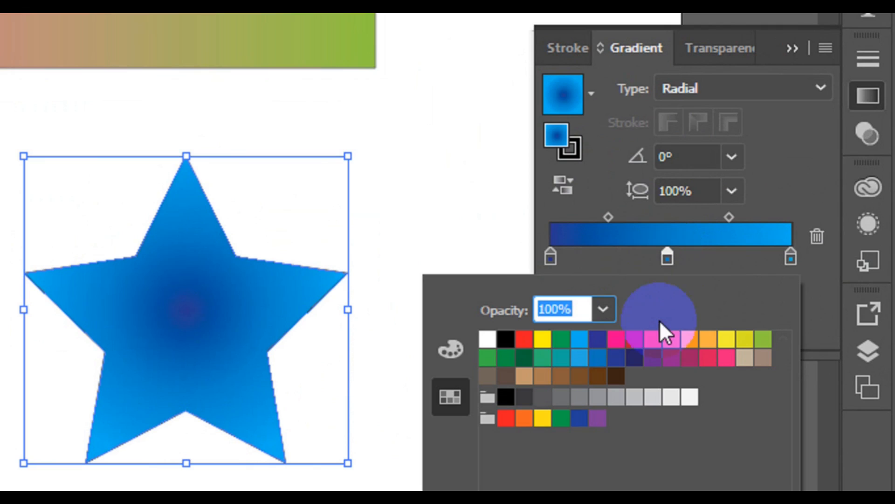
click(635, 340)
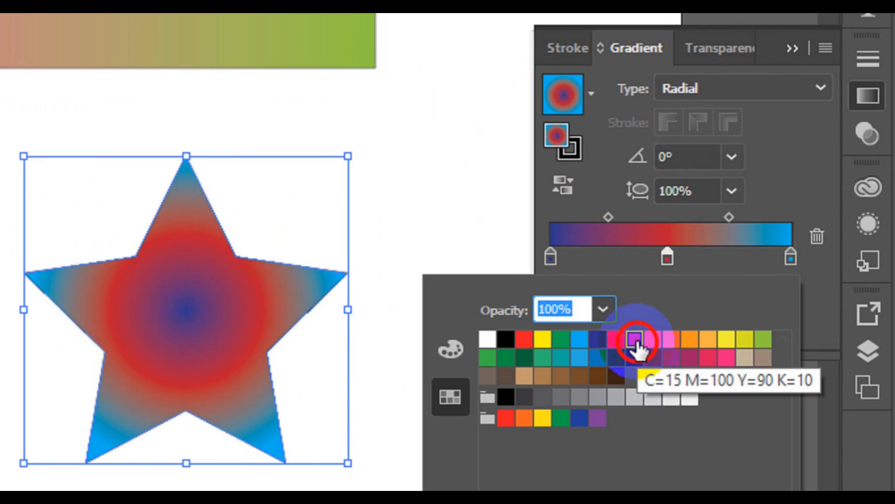
click(669, 350)
Step: Change the star gradient's starting colour stop to a pink swatch
click(550, 258)
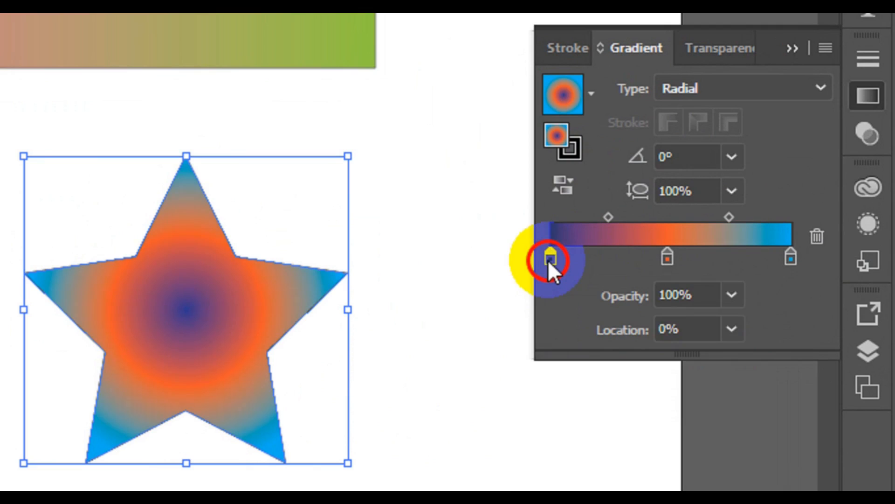
double_click(549, 259)
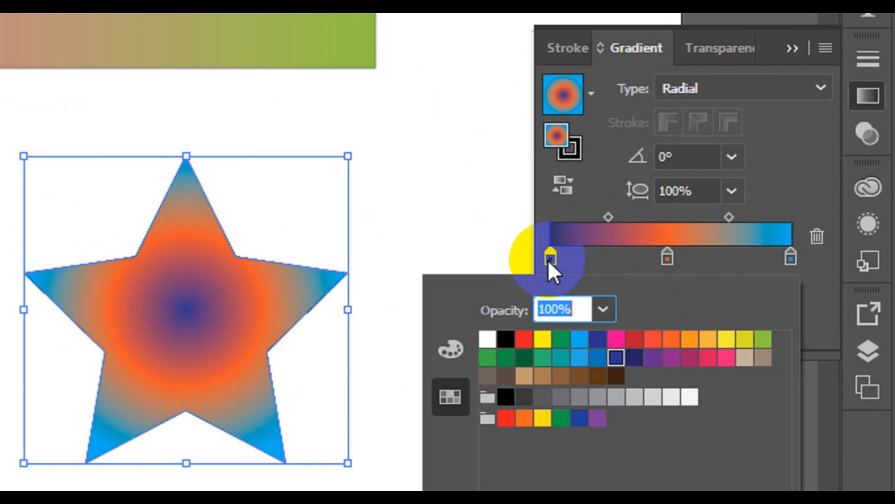
click(724, 359)
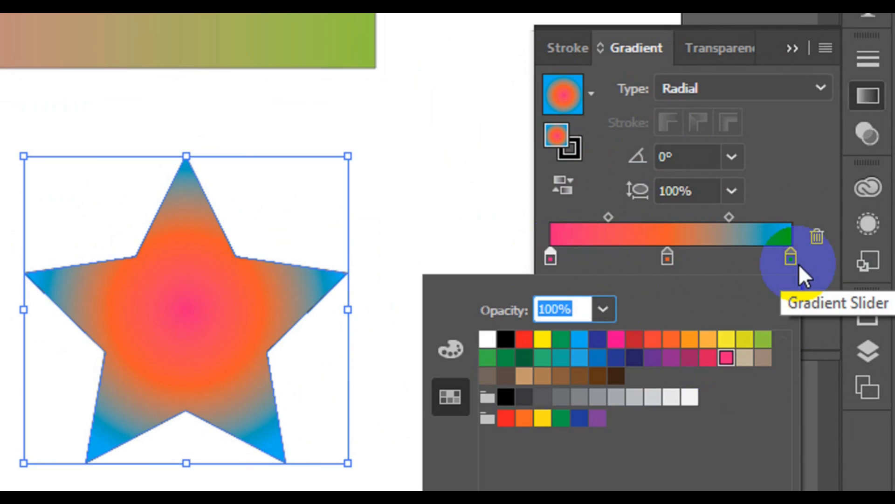
Step: Change the star gradient's ending colour stop to the same pink swatch as the starting stop
click(790, 255)
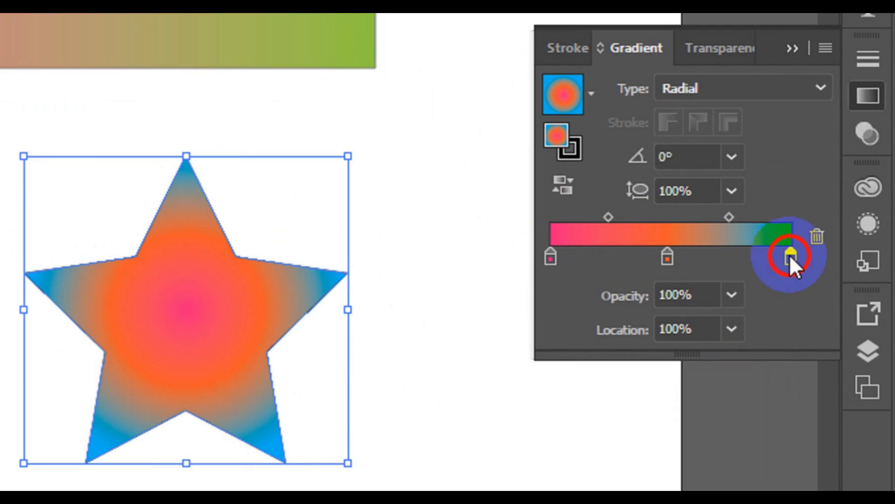
double_click(790, 255)
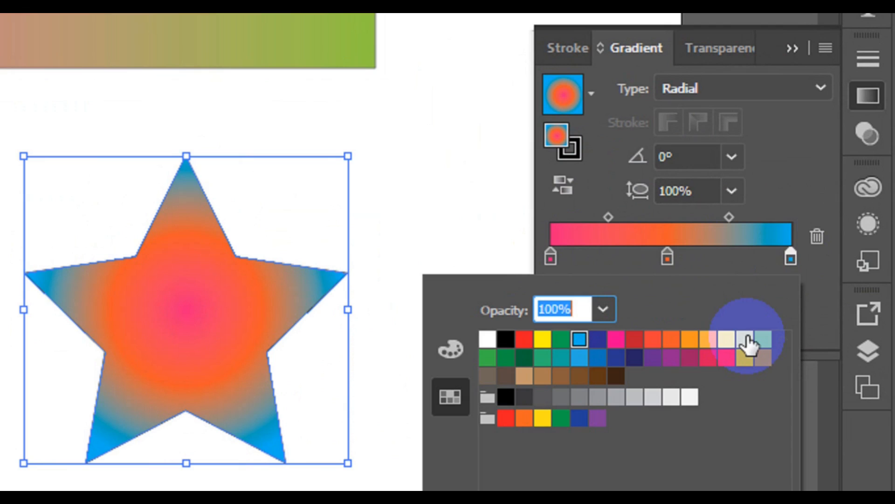
click(725, 359)
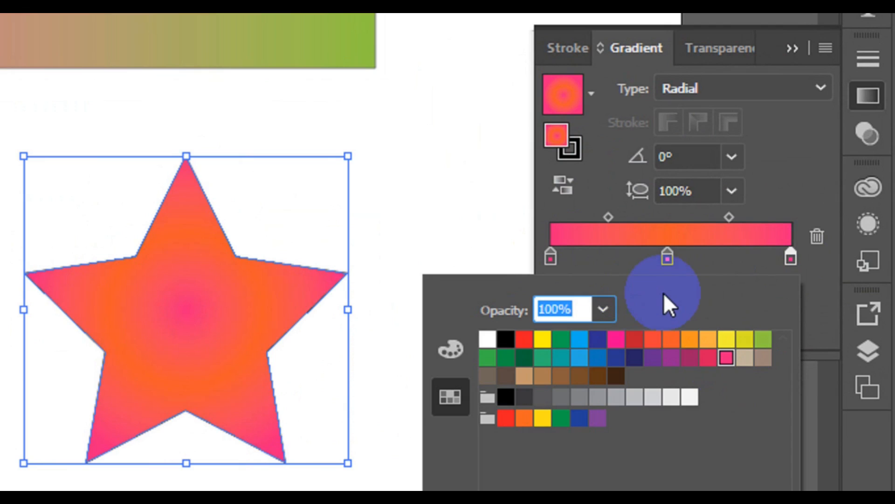
Step: Change the star gradient's middle colour stop to a bright red swatch
click(667, 256)
double_click(667, 256)
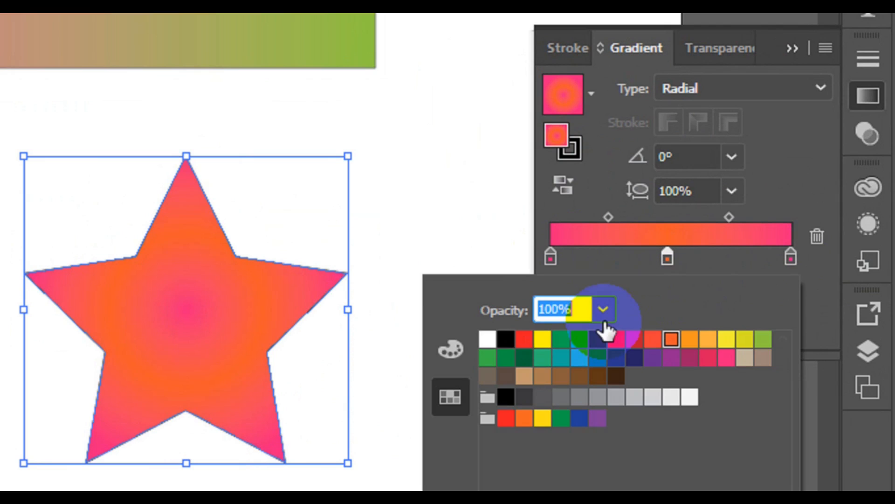
click(506, 418)
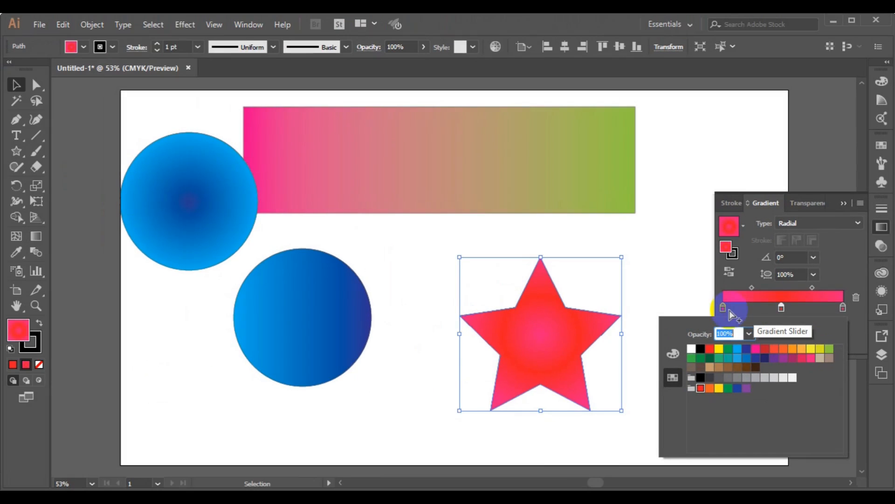
Step: Set the opacity of the star gradient's middle colour stop to 70%
click(776, 308)
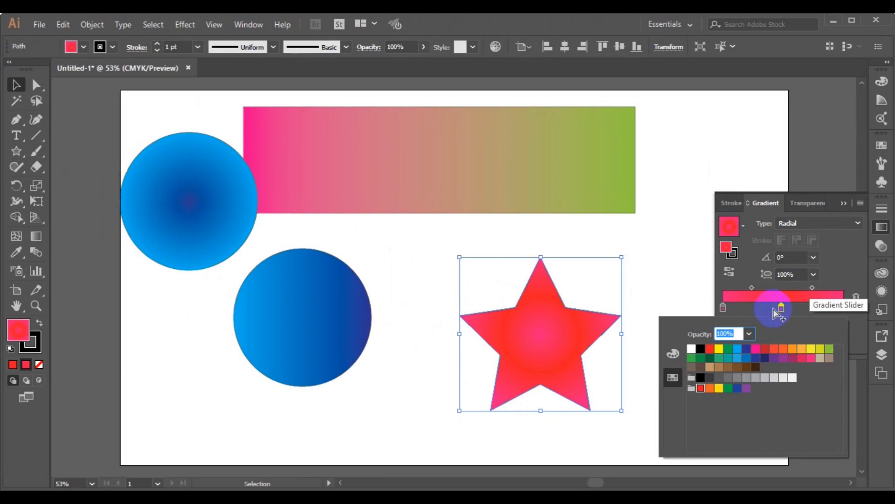
click(808, 326)
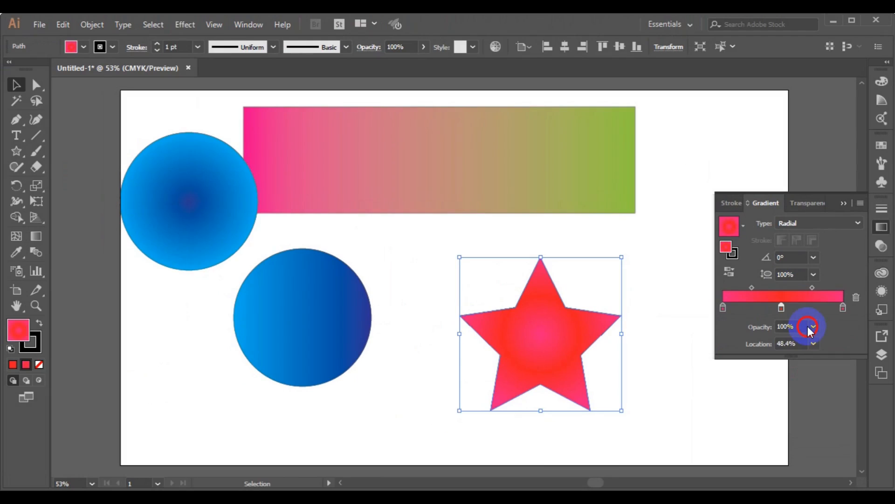
click(813, 328)
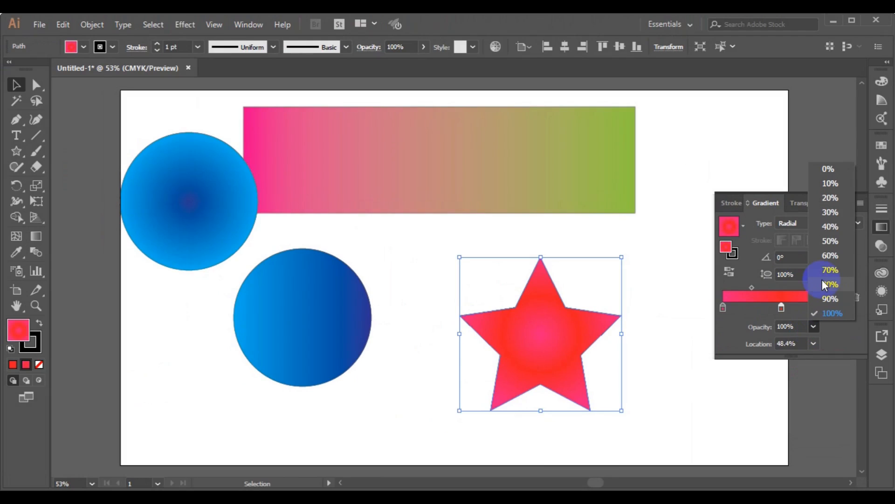
click(826, 264)
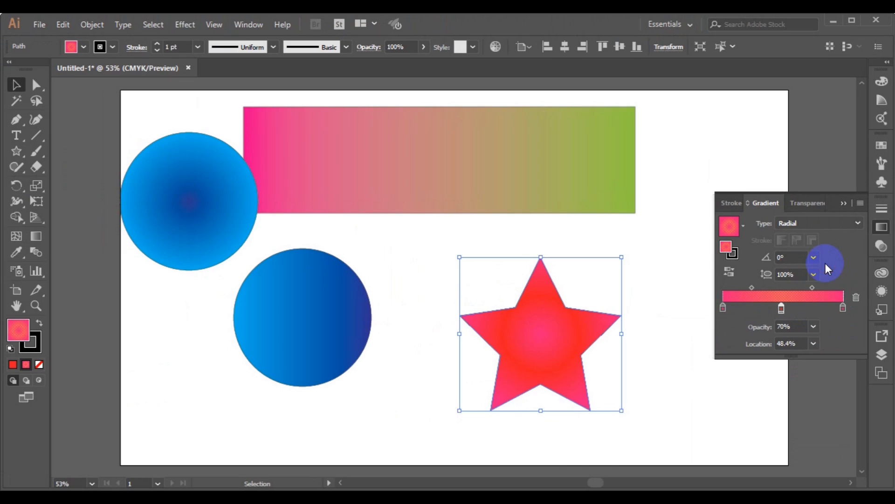
Step: Set the star gradient's middle colour stop to 50% opacity and move the star towards the artboard's right edge
click(781, 308)
click(782, 308)
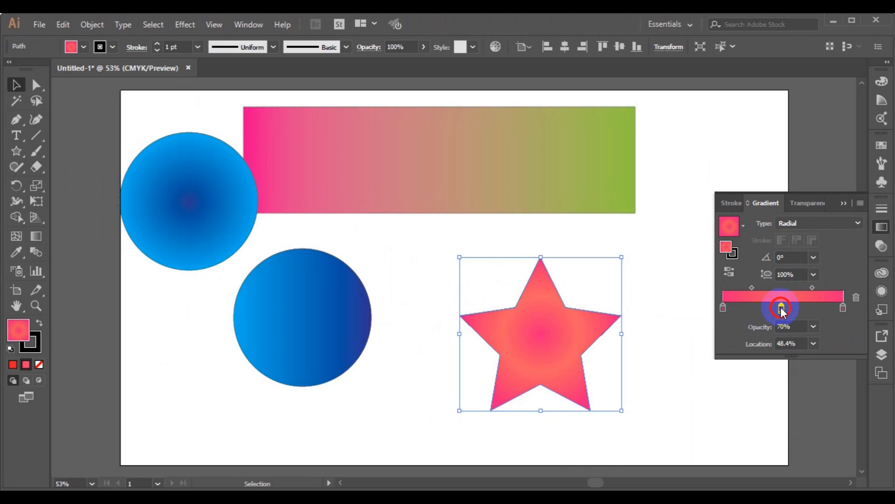
click(814, 326)
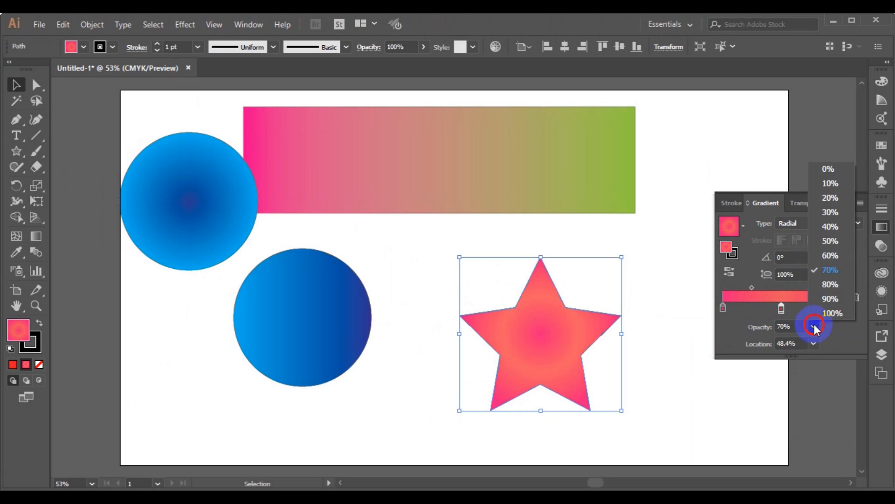
click(831, 241)
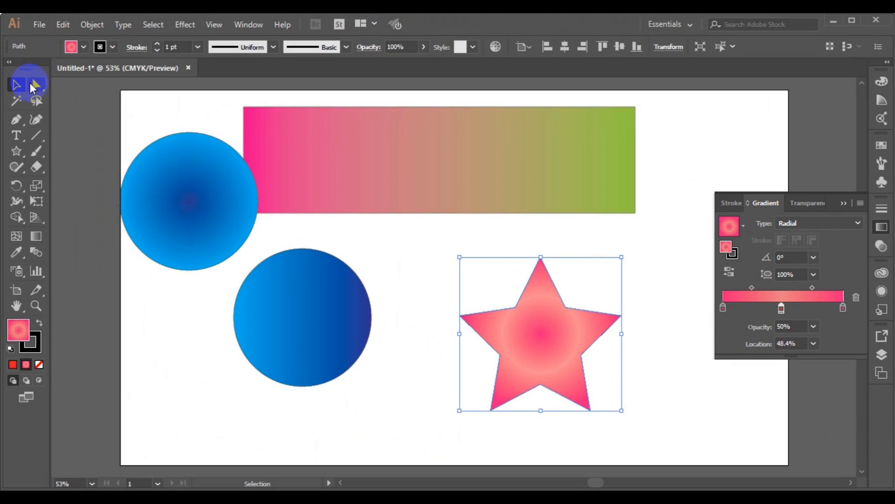
click(547, 322)
drag(548, 324, 617, 298)
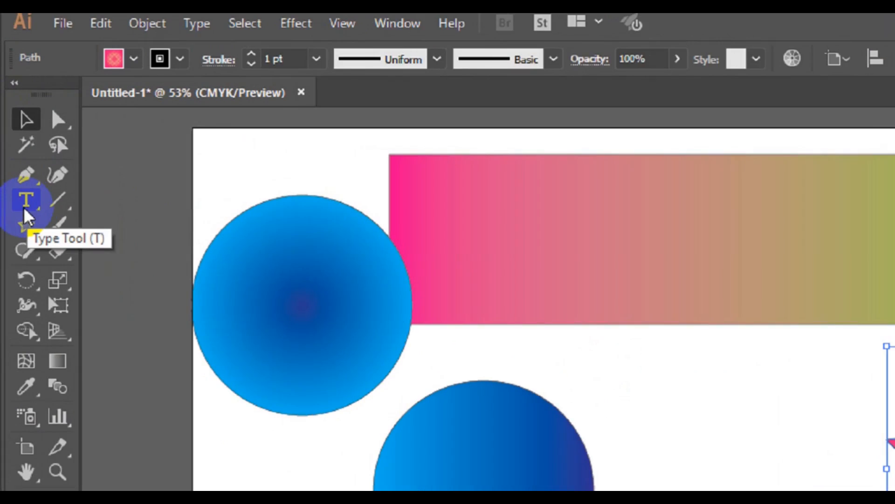
Step: Add the text GRADIENT between the linear gradient circle and the star, set to 72 pt and spelled correctly
click(23, 206)
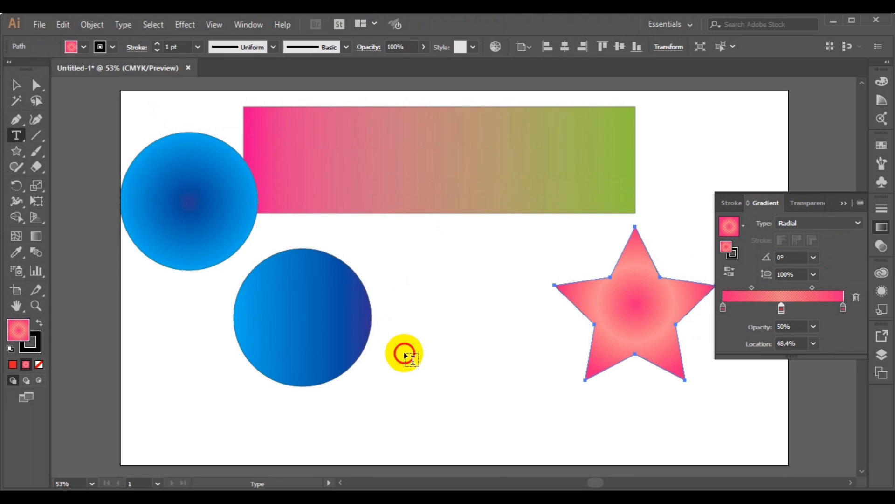
click(404, 351)
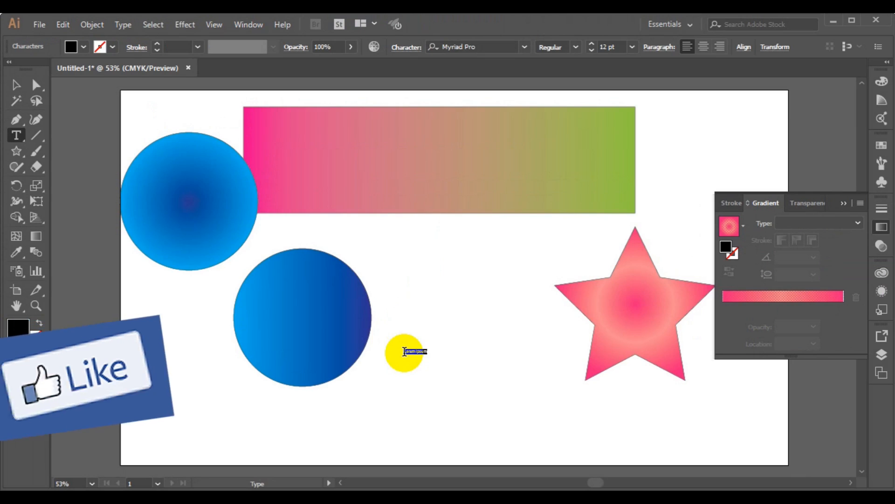
text(GRADIENT)
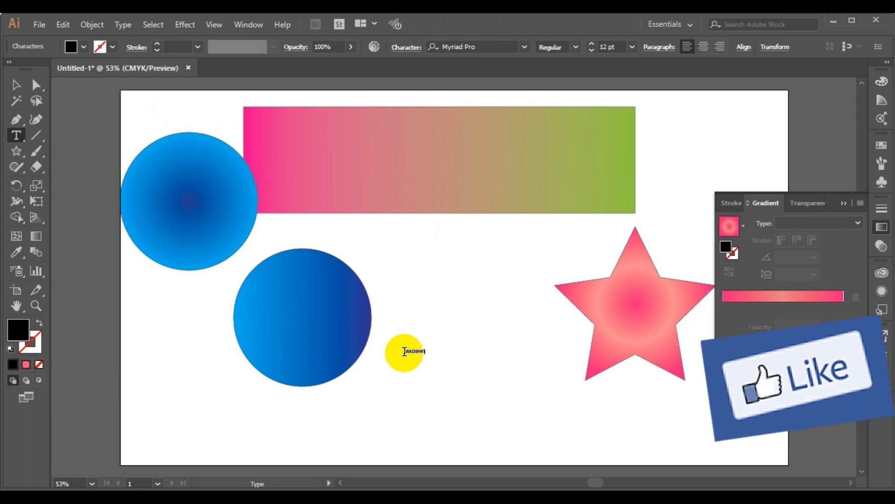
key(ctrl+a)
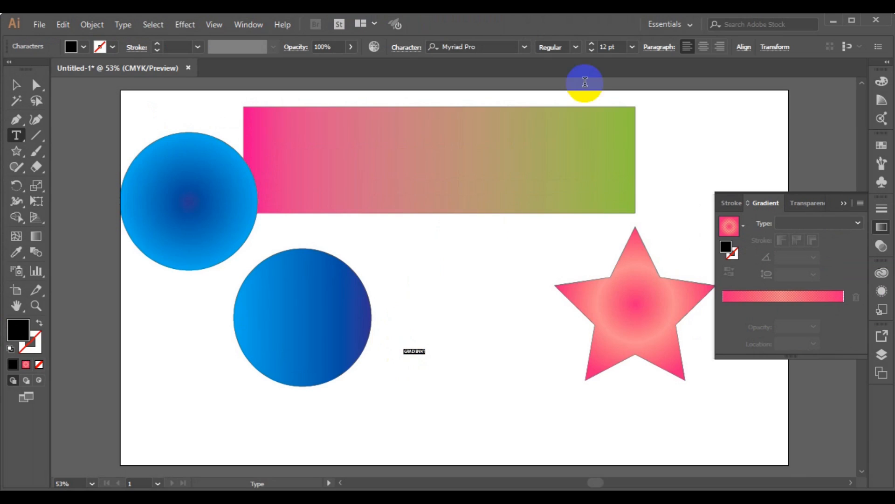
click(633, 47)
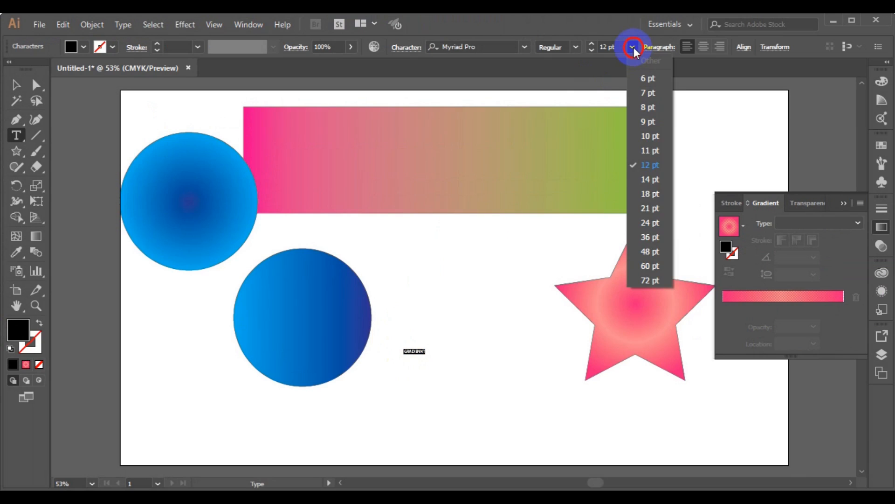
click(657, 279)
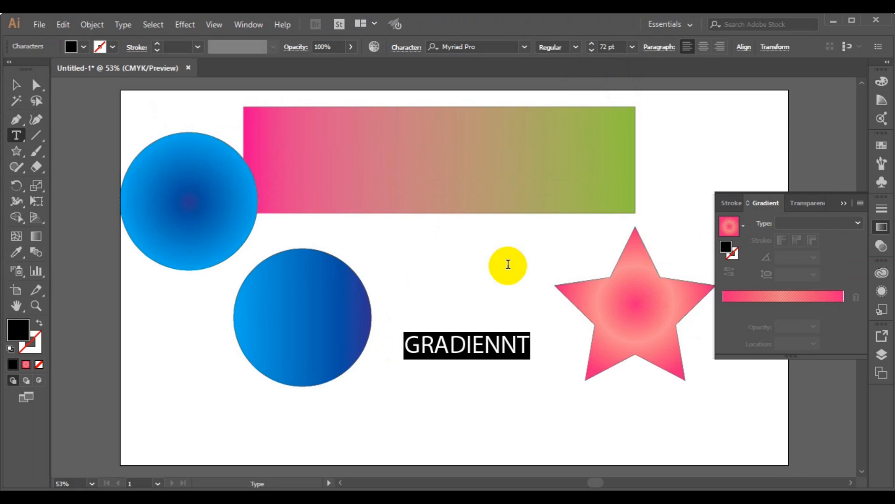
click(517, 345)
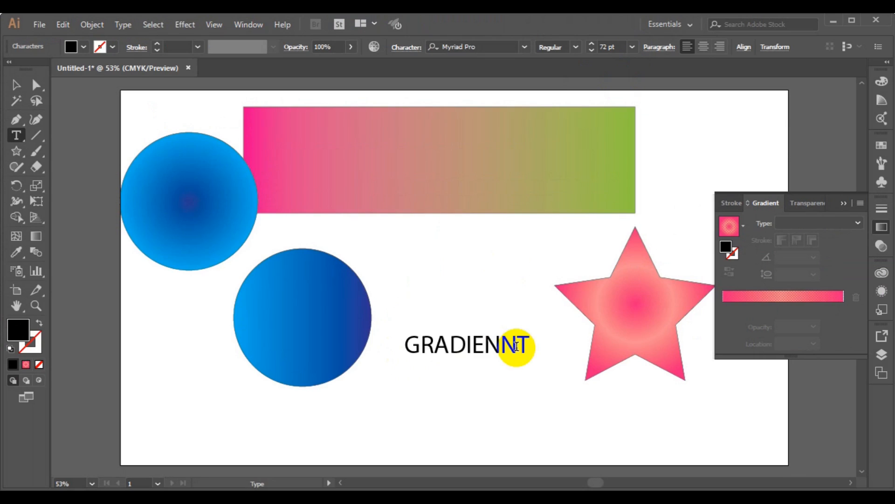
key(BackSpace)
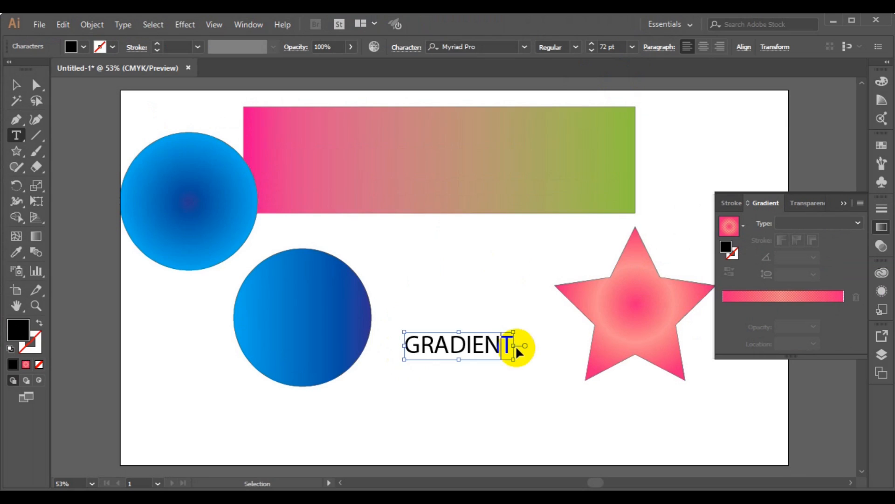
Step: Change the font of the GRADIENT text to Oswald Heavy
double_click(516, 345)
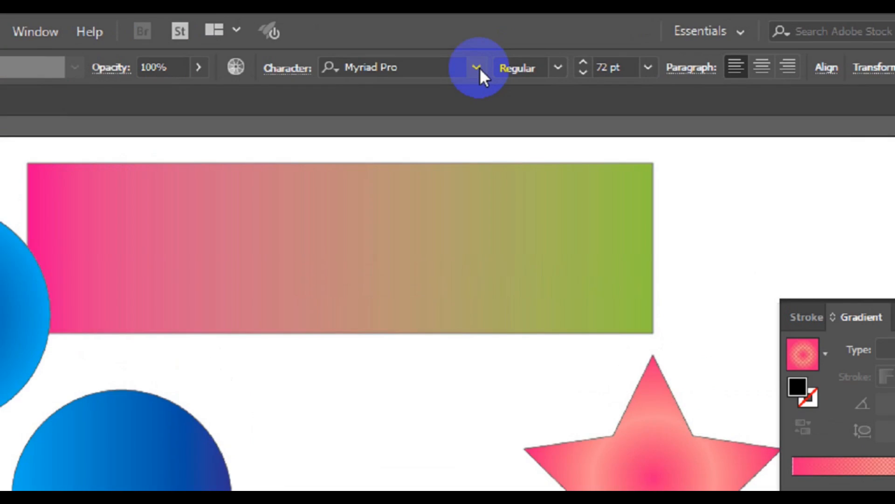
click(524, 47)
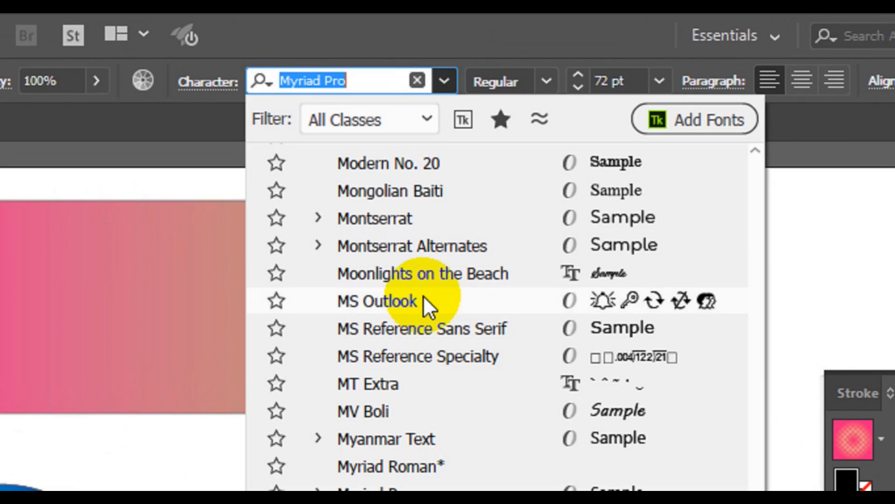
text(OS)
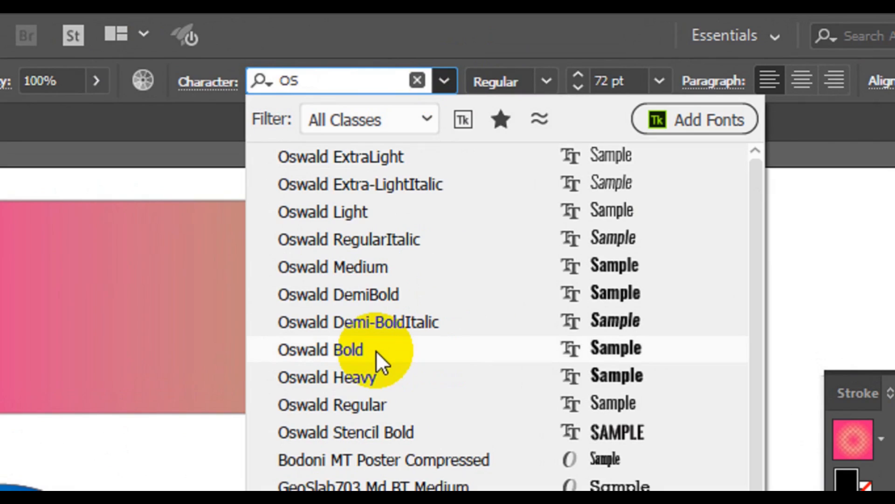
click(368, 373)
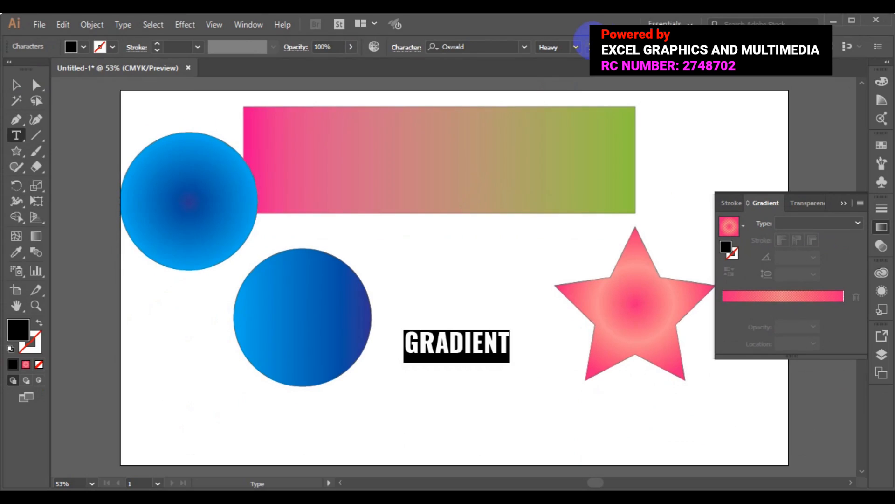
Step: Enlarge the GRADIENT text proportionally from its centre to about 269 pt
click(588, 44)
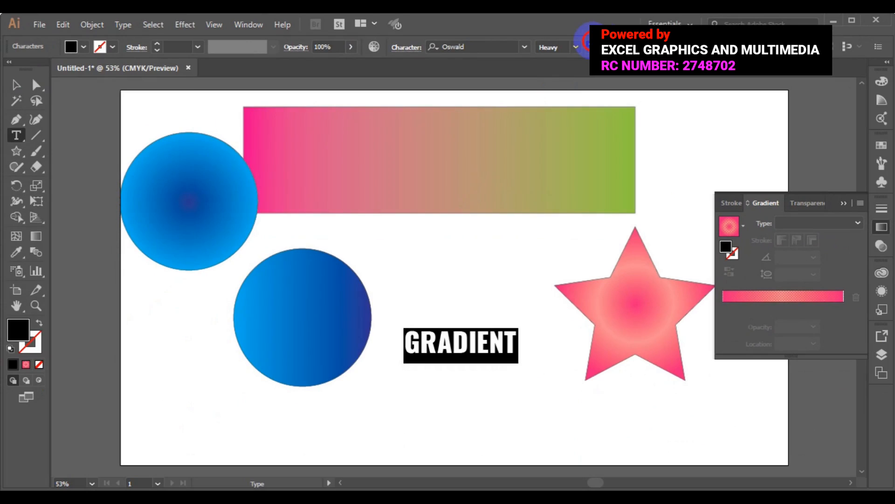
click(588, 45)
click(589, 44)
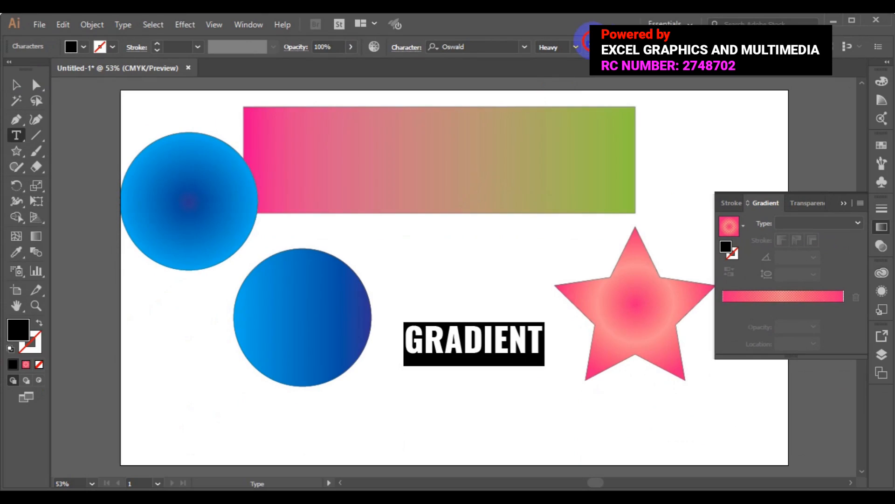
click(16, 85)
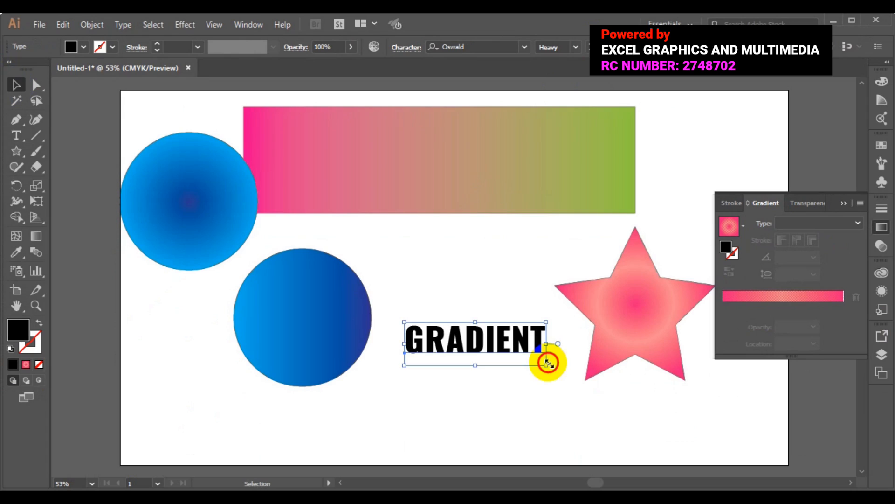
drag(548, 362, 672, 425)
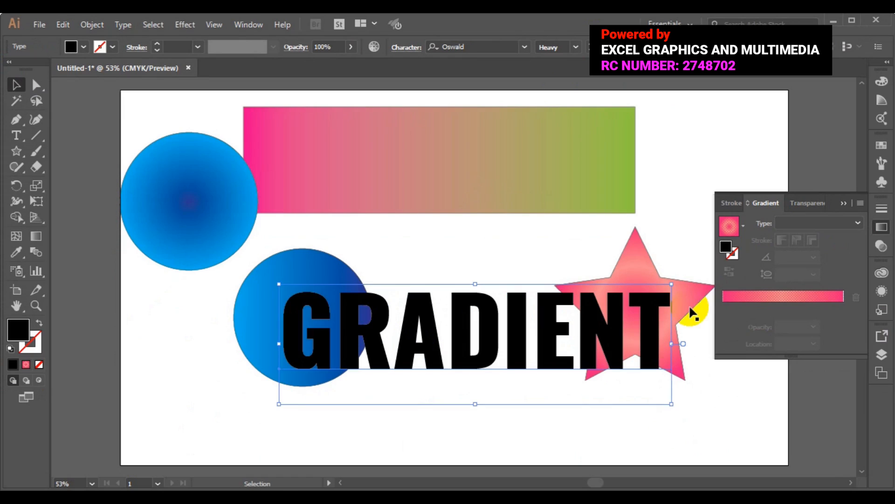
Step: Clear the text area by moving the star to the artboard's upper right corner and the linear gradient circle to its lower left
click(690, 306)
drag(703, 256, 775, 158)
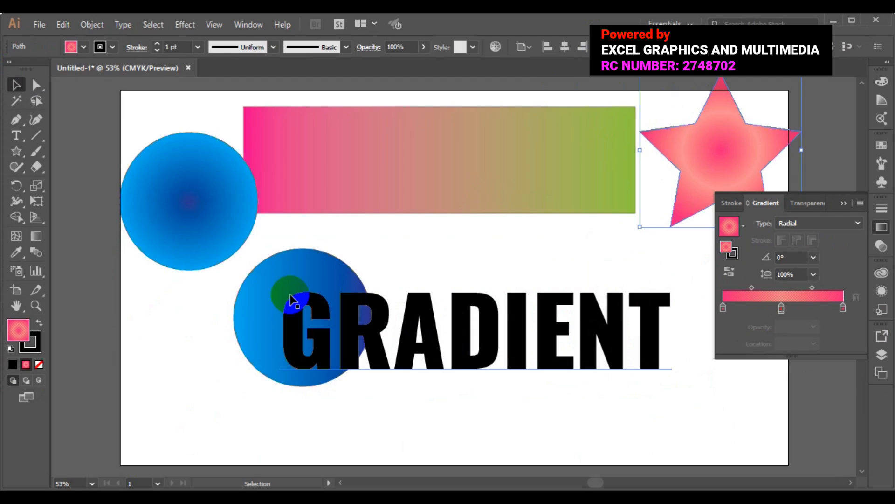
click(292, 299)
drag(245, 314, 97, 371)
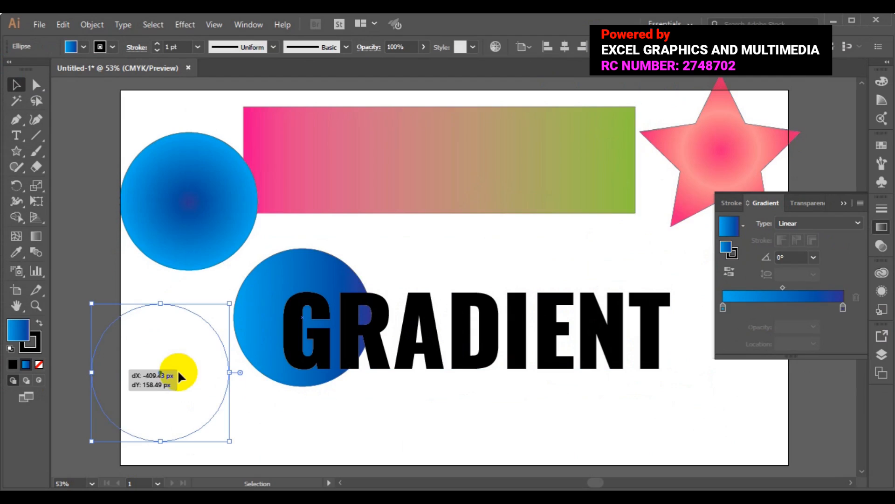
Step: Try to fill the GRADIENT text with the blue linear gradient
click(317, 347)
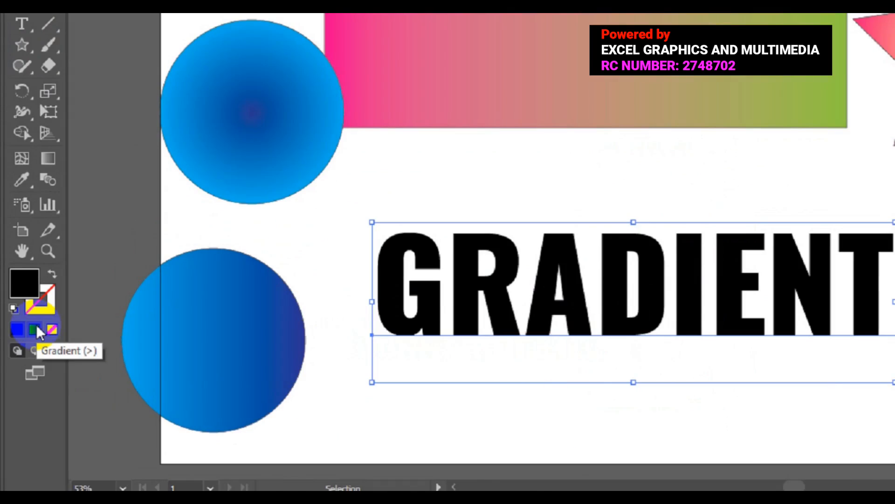
click(414, 305)
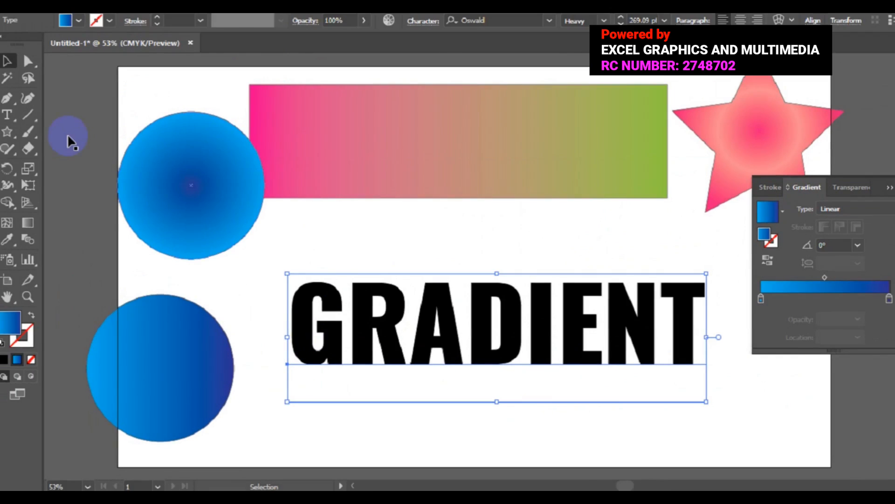
Step: Duplicate the pink-to-green gradient rectangle and place the copy behind the GRADIENT text so it covers all the letters
click(357, 140)
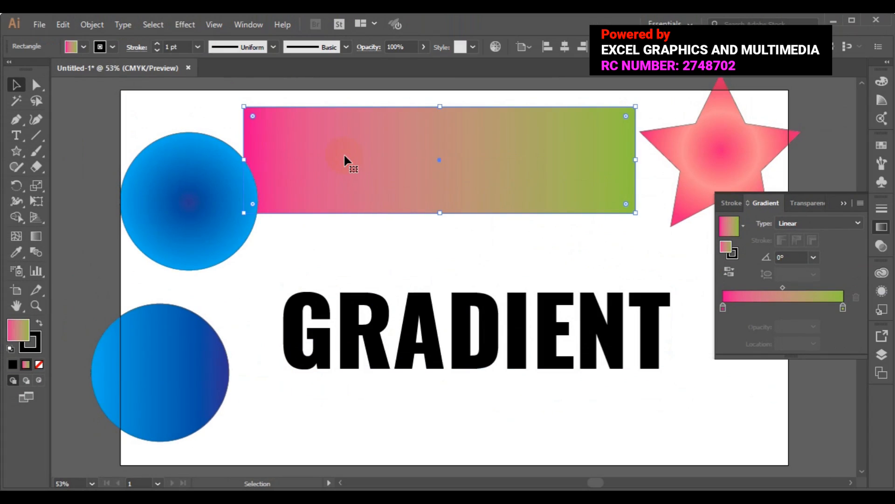
drag(344, 160, 383, 337)
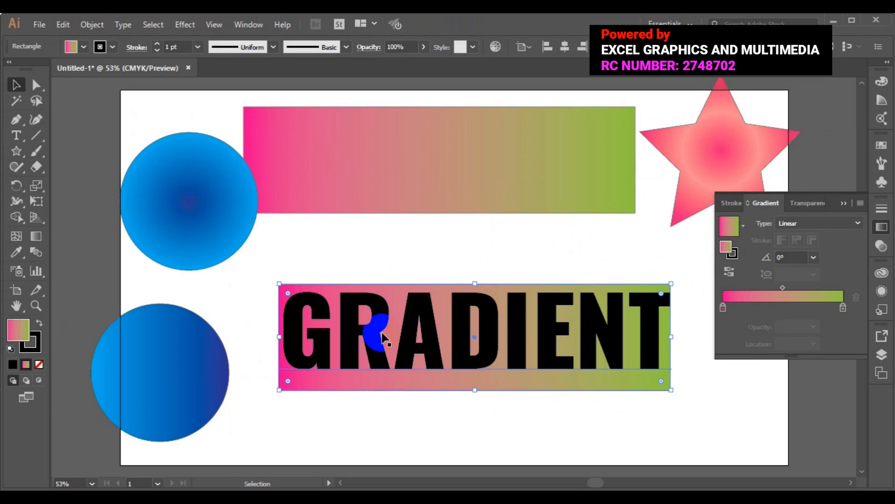
Step: Nudge the rectangle behind the GRADIENT text up, widen it past the letter T, and centre text and rectangle horizontally on the artboard
key(Up)
key(Up)
key(Up)
key(Up)
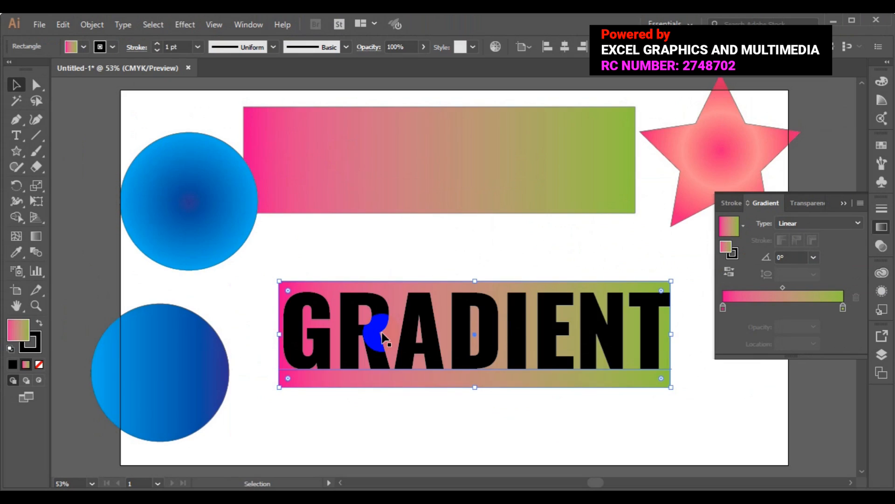
key(Down)
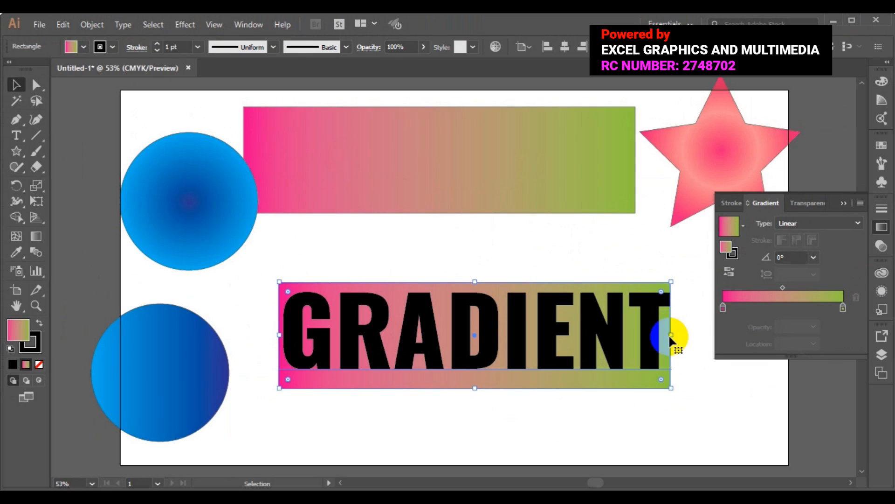
drag(672, 335, 683, 335)
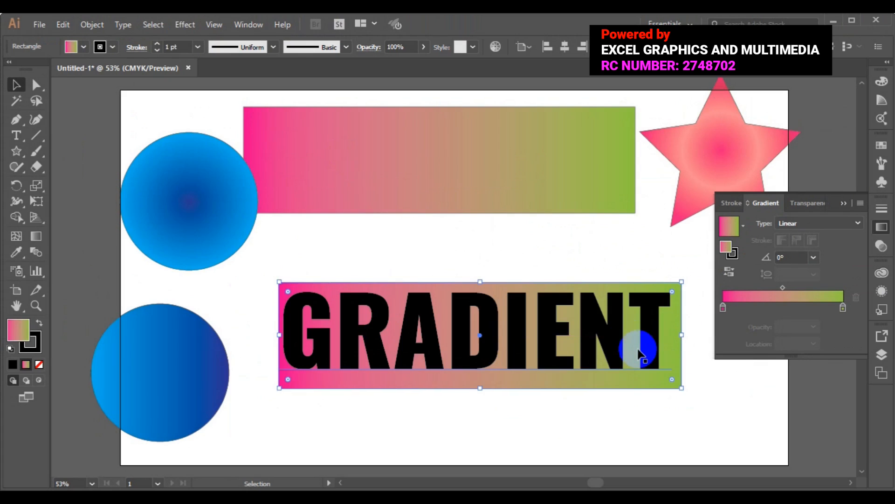
shift+click(555, 339)
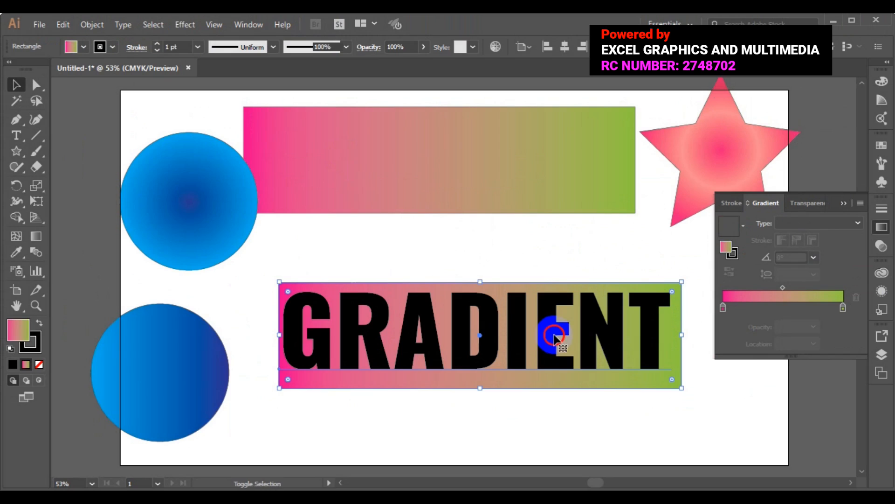
click(443, 47)
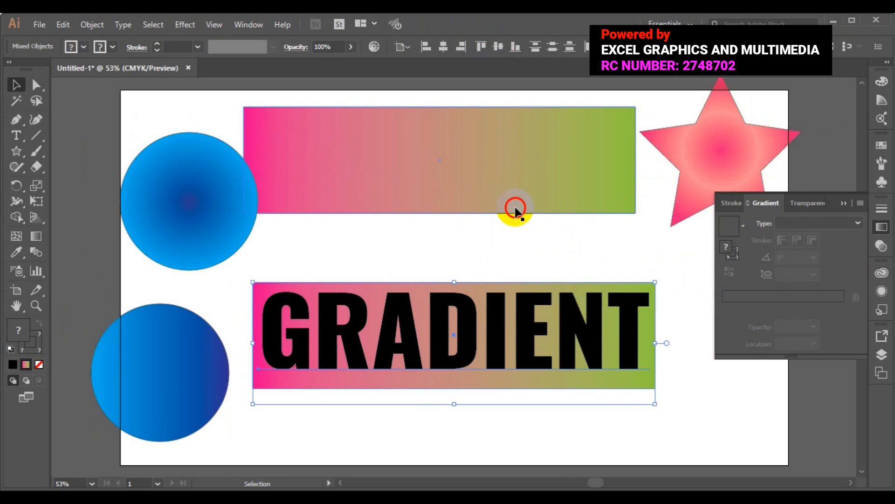
Step: Try centring the GRADIENT text and its rectangle vertically on the artboard, and undo the alignment
drag(525, 343, 526, 278)
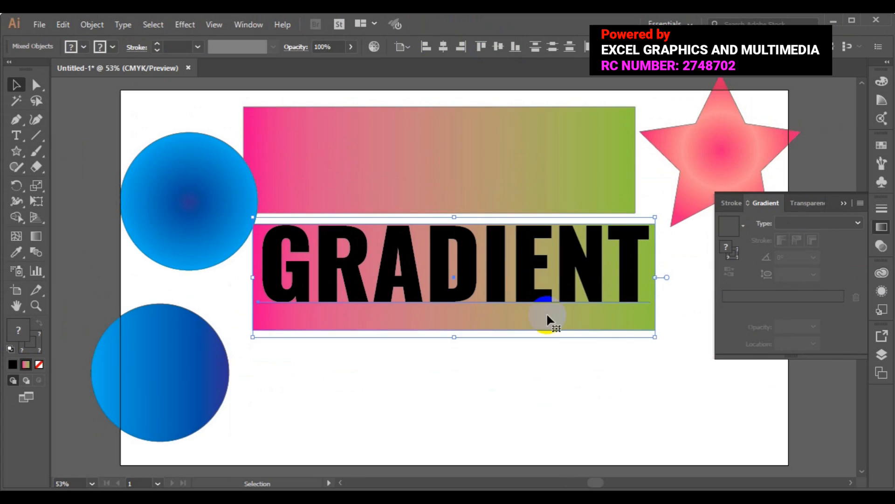
click(590, 398)
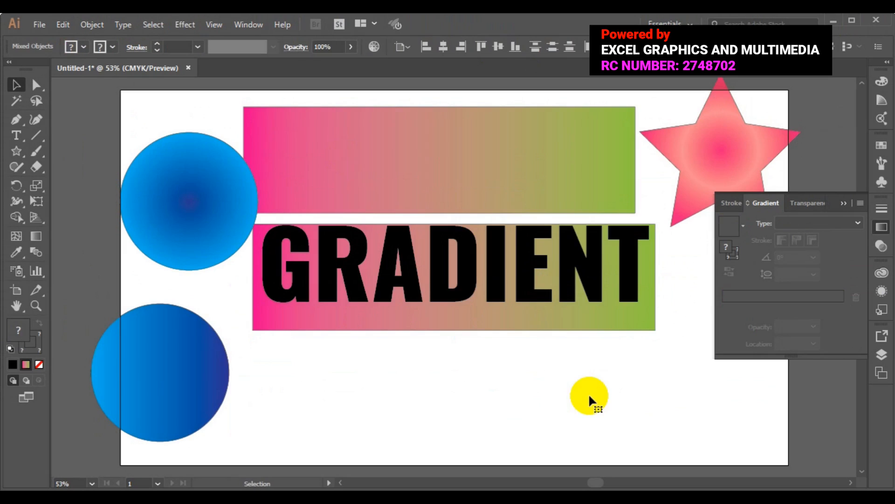
key(ctrl+z)
key(ctrl+z)
click(714, 373)
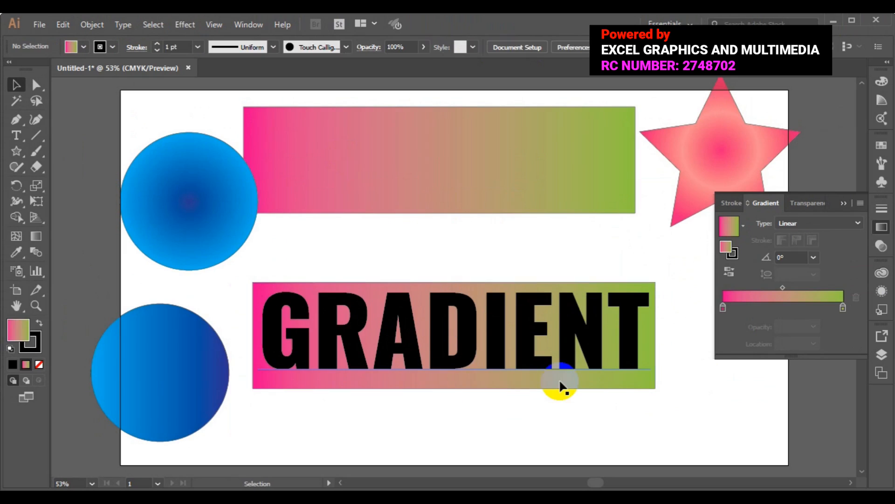
Step: Change the pink colour stop of the rectangle behind the GRADIENT text to the orange swatch
click(560, 383)
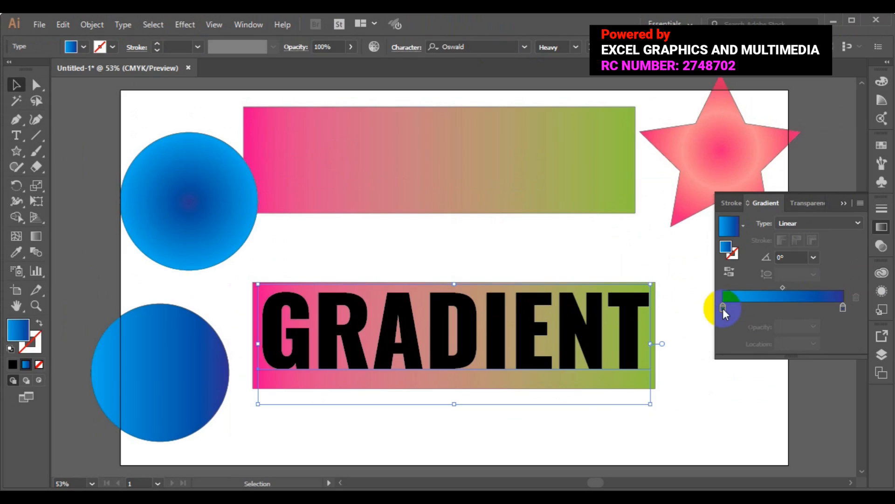
click(660, 374)
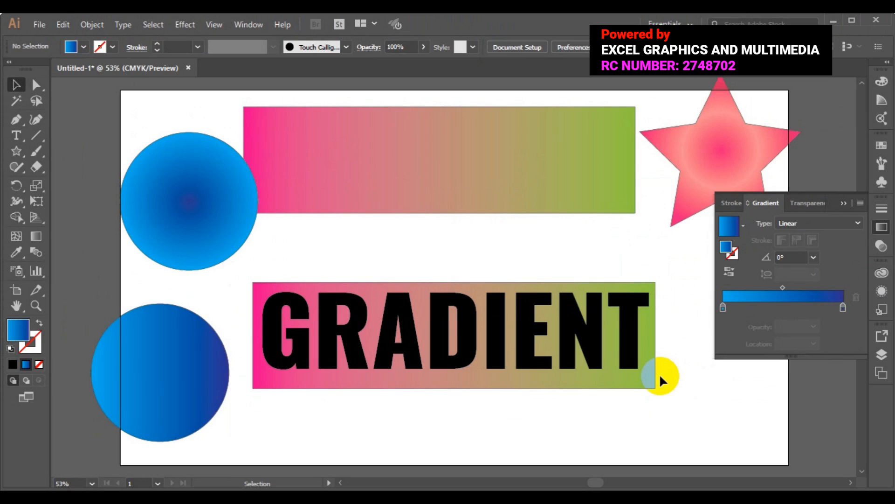
click(652, 381)
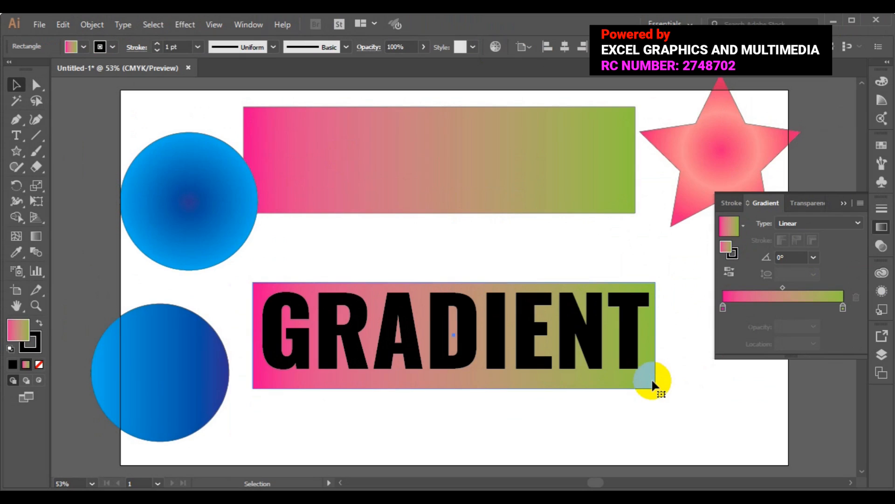
click(723, 308)
double_click(723, 307)
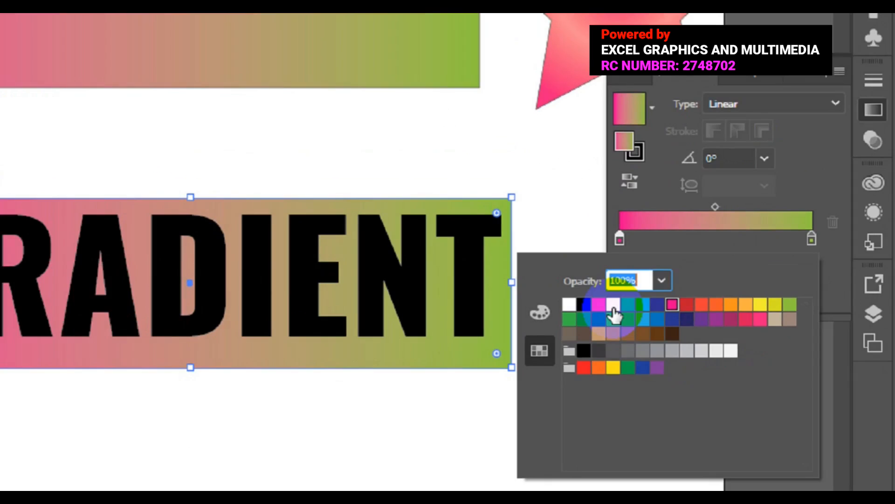
click(640, 369)
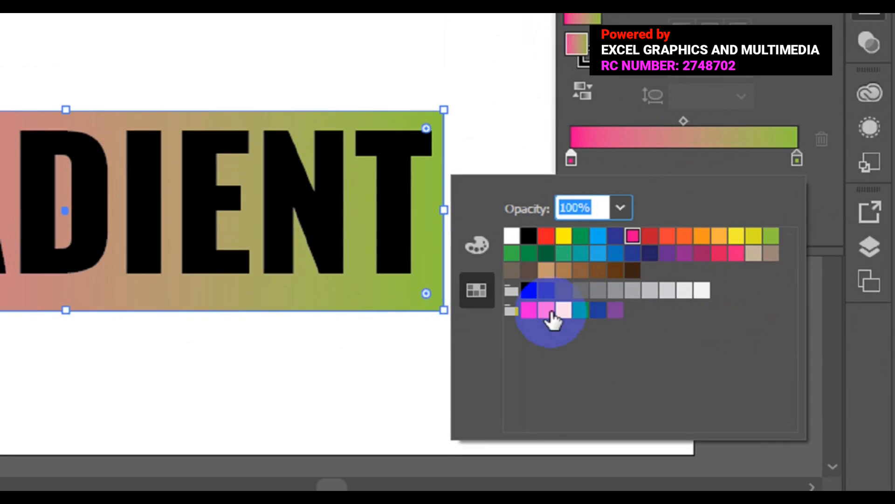
click(566, 331)
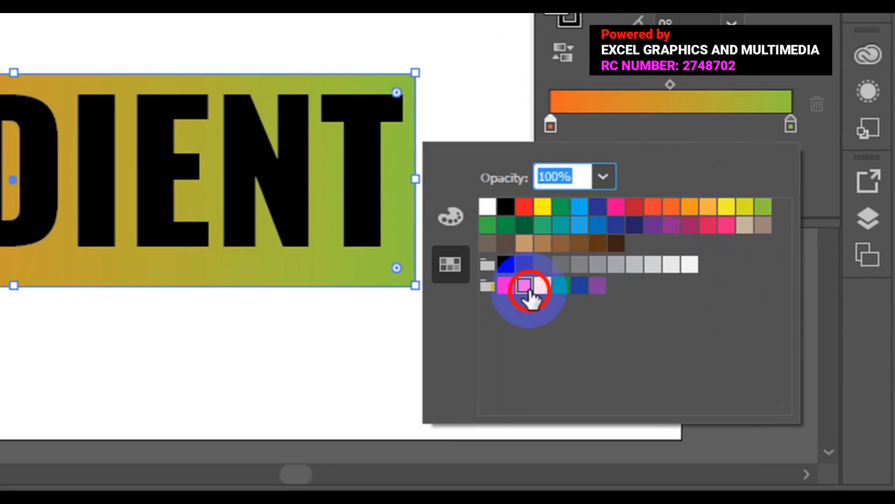
Step: Change the green colour stop of the rectangle behind the text to the red swatch
click(791, 126)
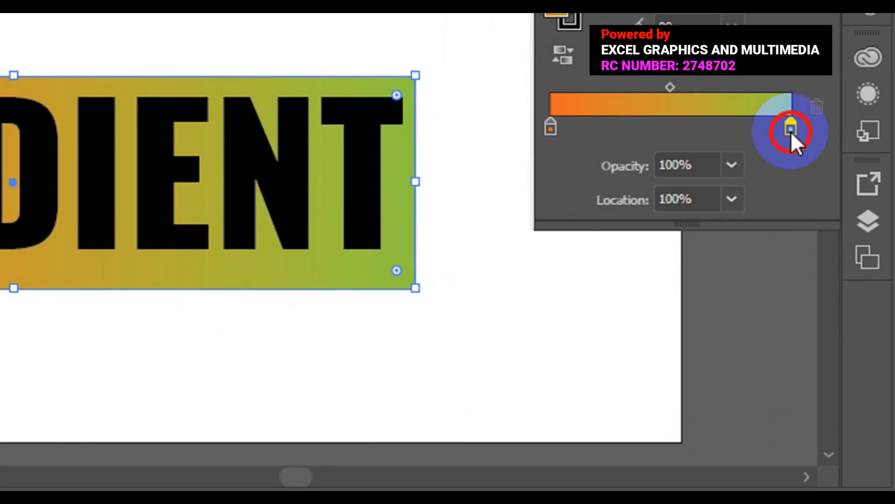
double_click(791, 131)
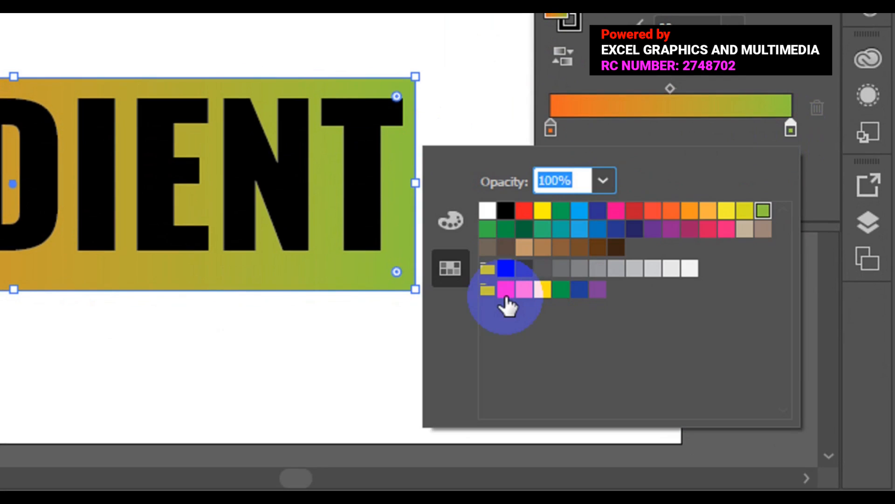
click(506, 299)
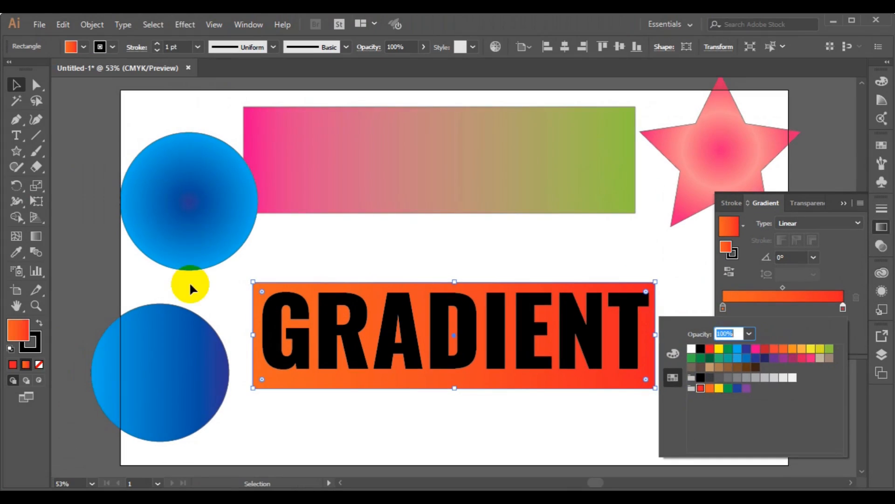
click(263, 346)
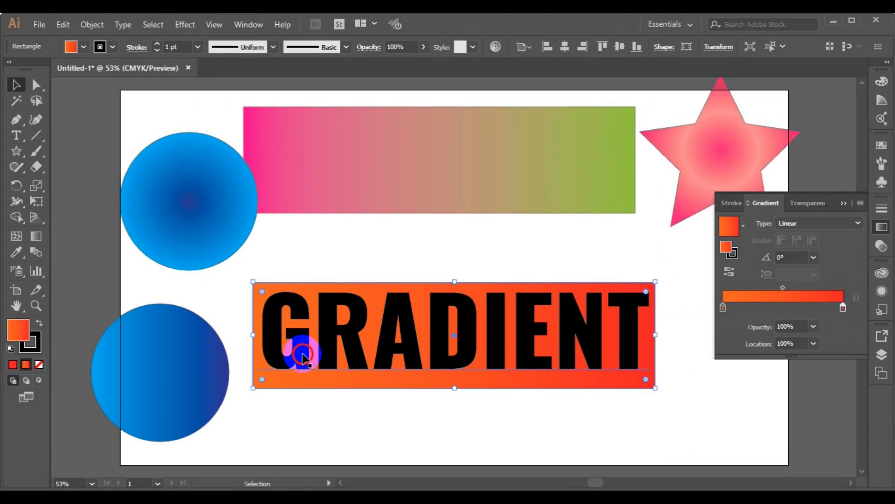
Step: Send the GRADIENT text to the back, behind the orange-to-red rectangle
click(303, 358)
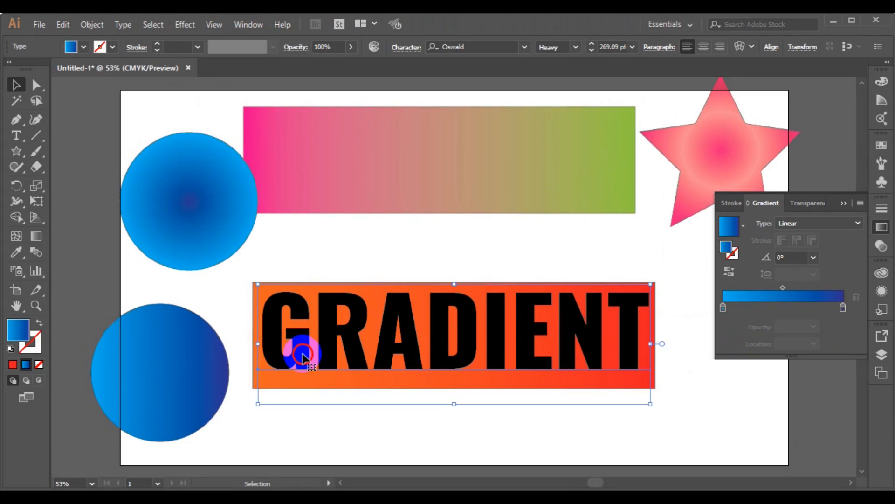
right_click(303, 358)
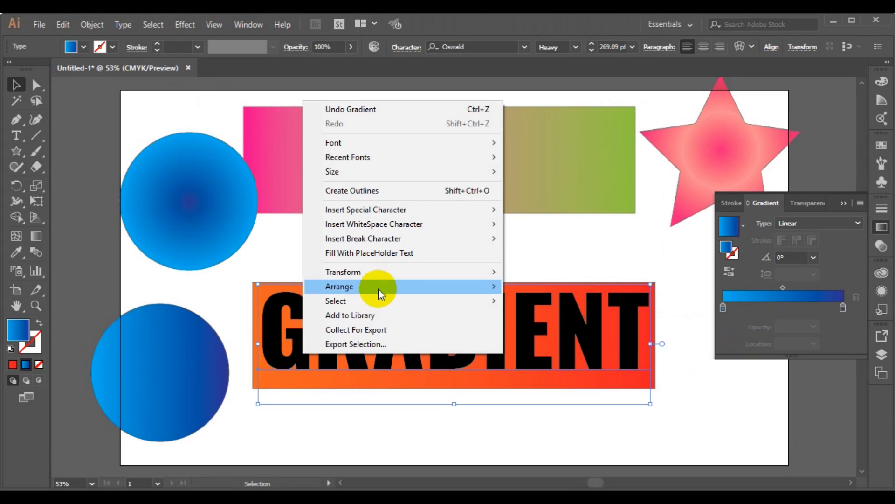
mouse_move(379, 289)
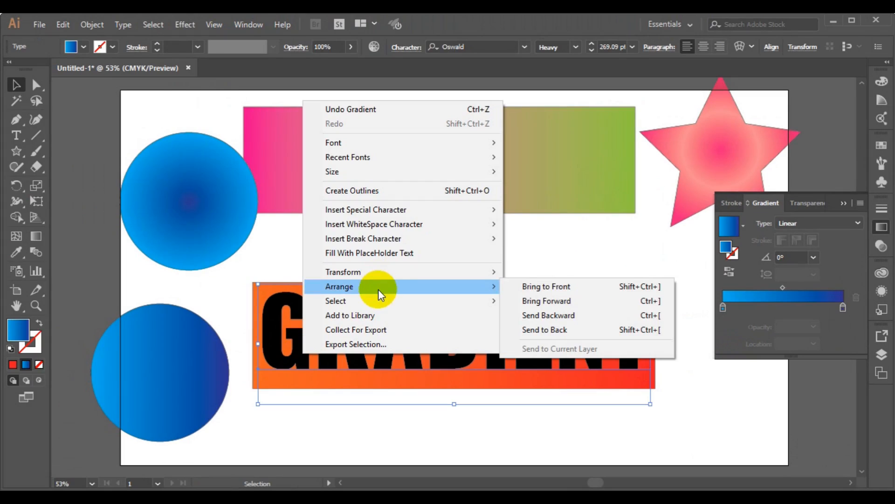
click(555, 329)
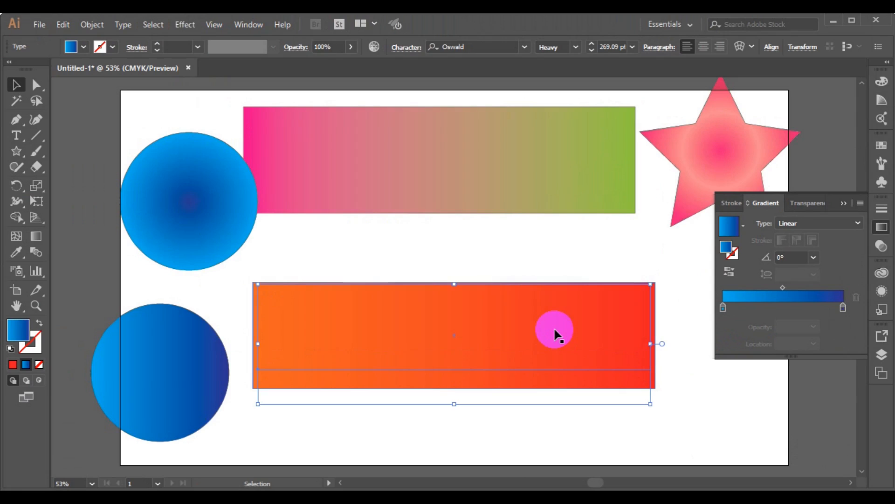
Step: Try to make a clipping mask with the text behind the rectangle, and undo back to the text lying in front
shift+click(402, 354)
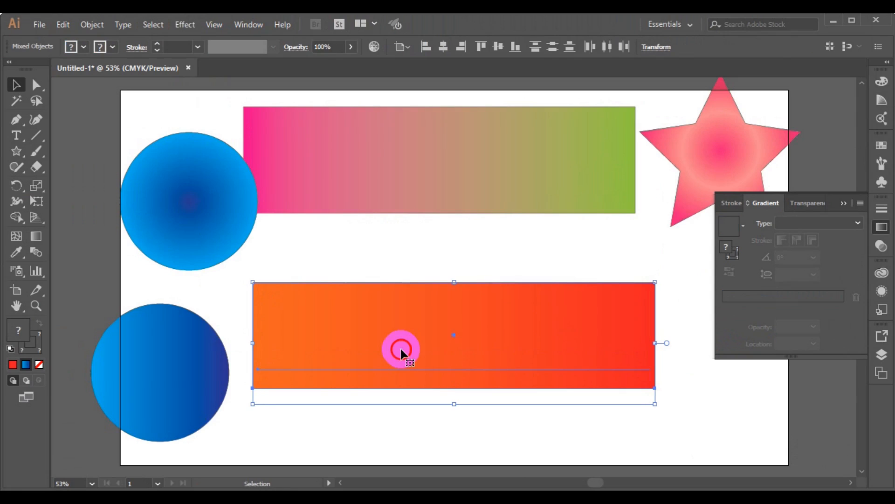
right_click(402, 349)
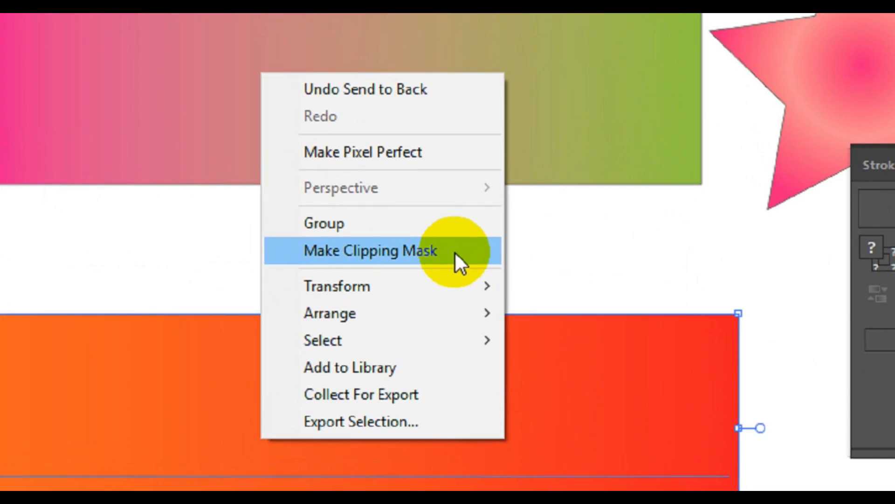
click(456, 253)
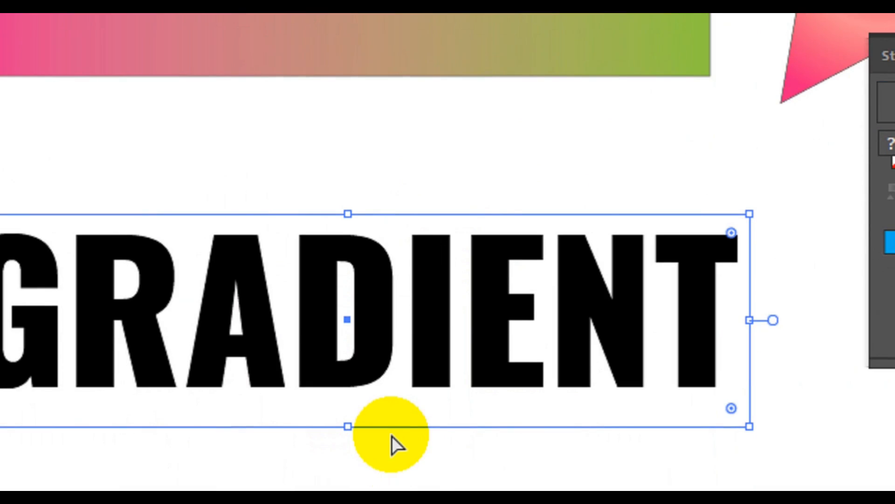
key(ctrl+z)
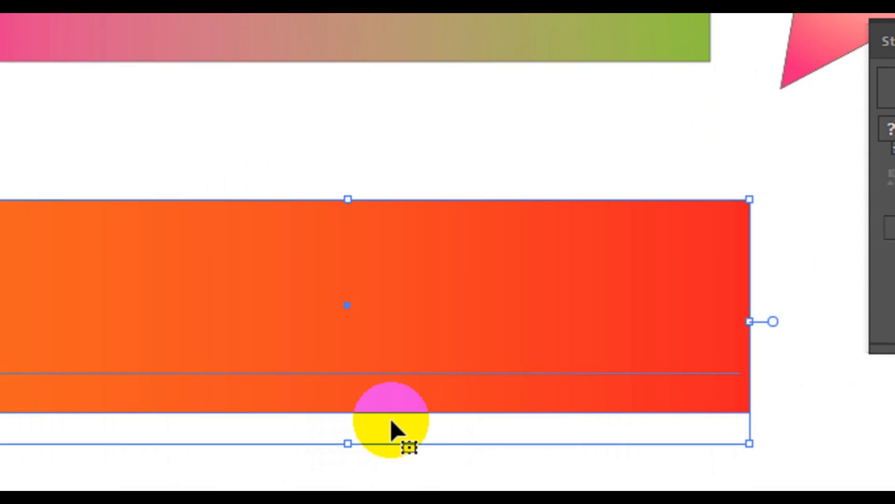
key(ctrl+z)
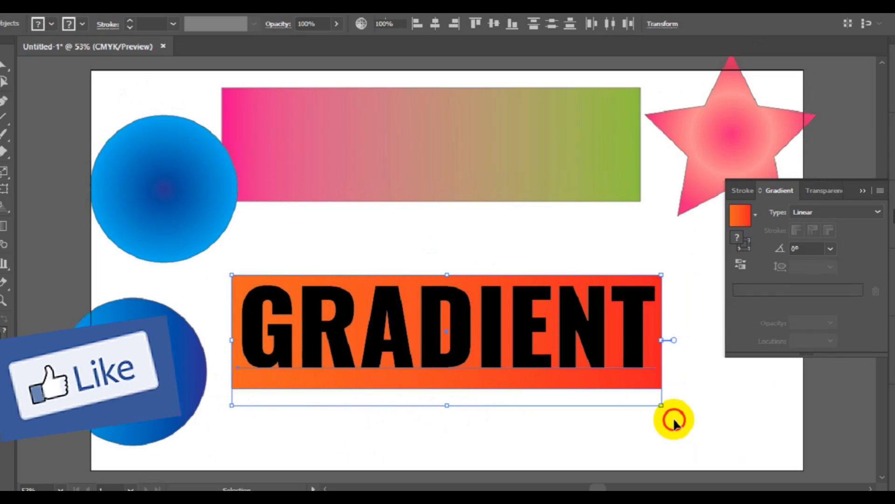
Step: Make a clipping mask from the GRADIENT text and the orange-to-red rectangle behind it, and select the clipped group
click(674, 420)
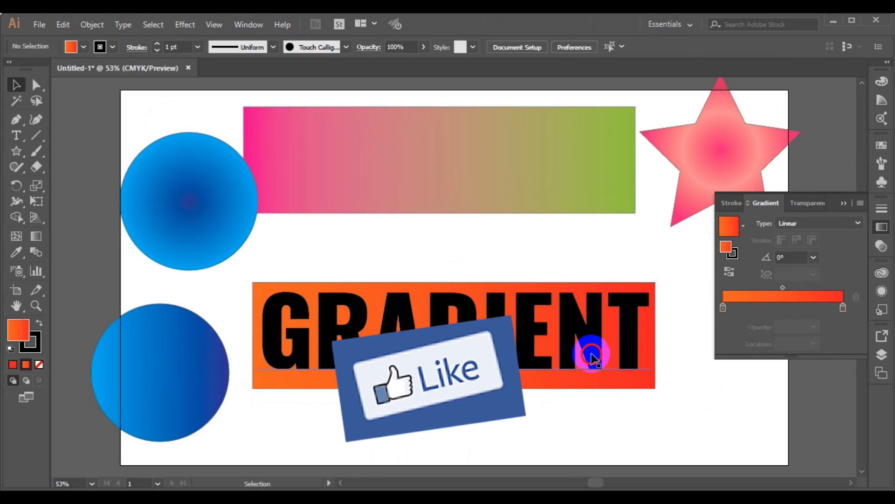
click(594, 352)
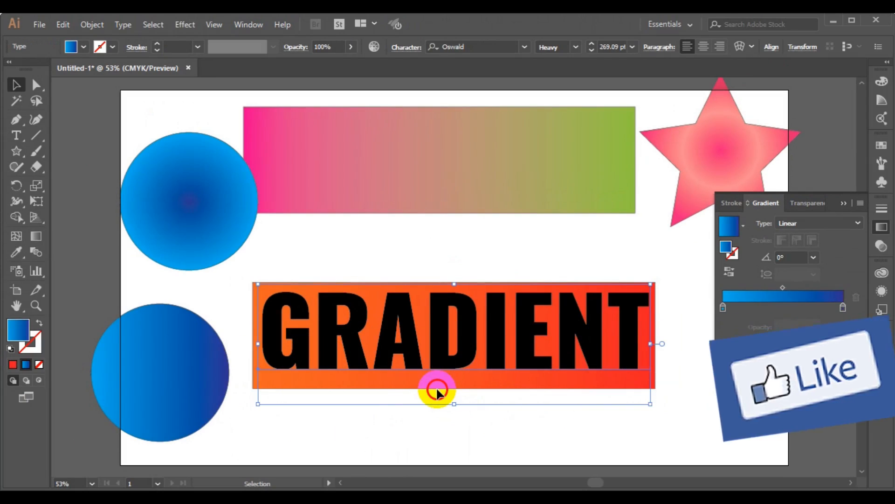
click(438, 390)
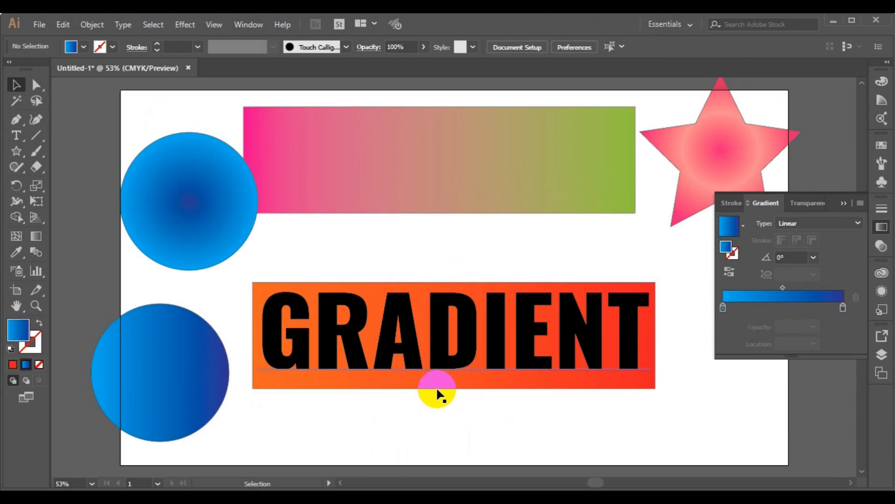
click(356, 364)
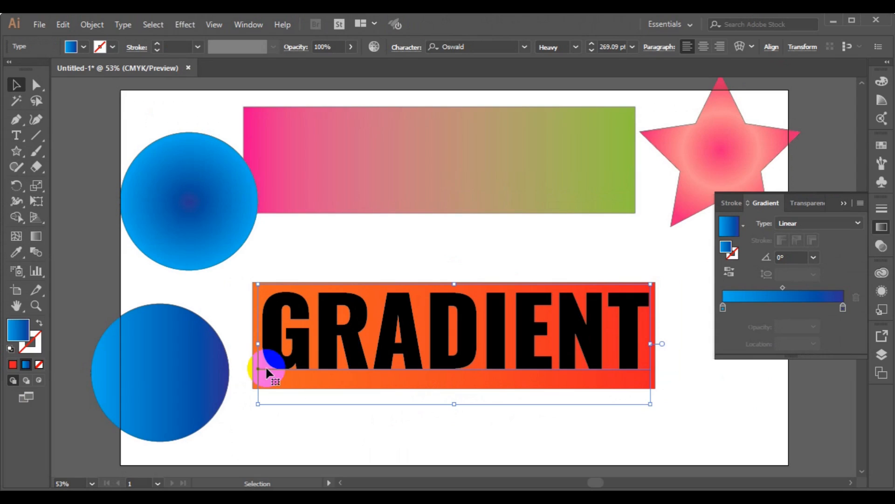
shift+click(252, 383)
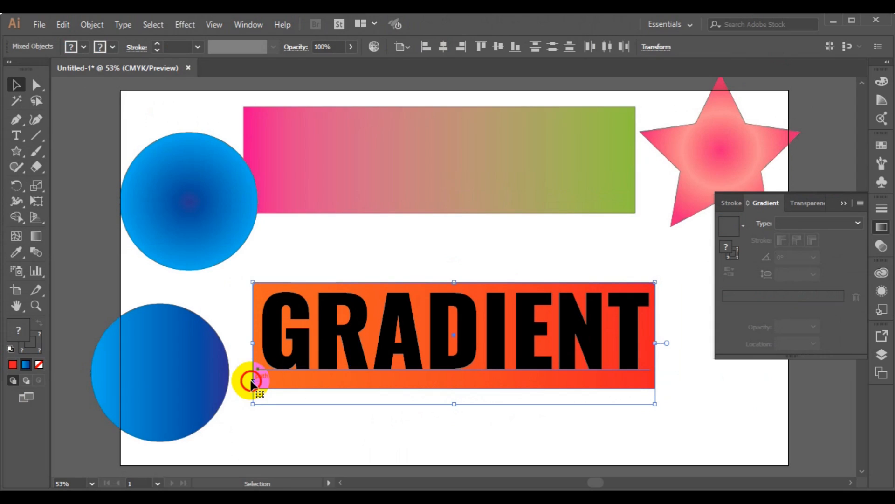
right_click(330, 355)
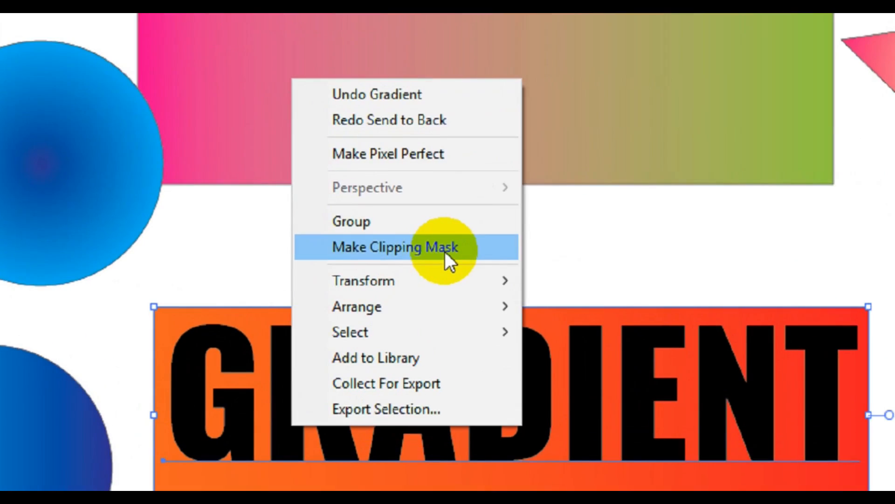
click(412, 253)
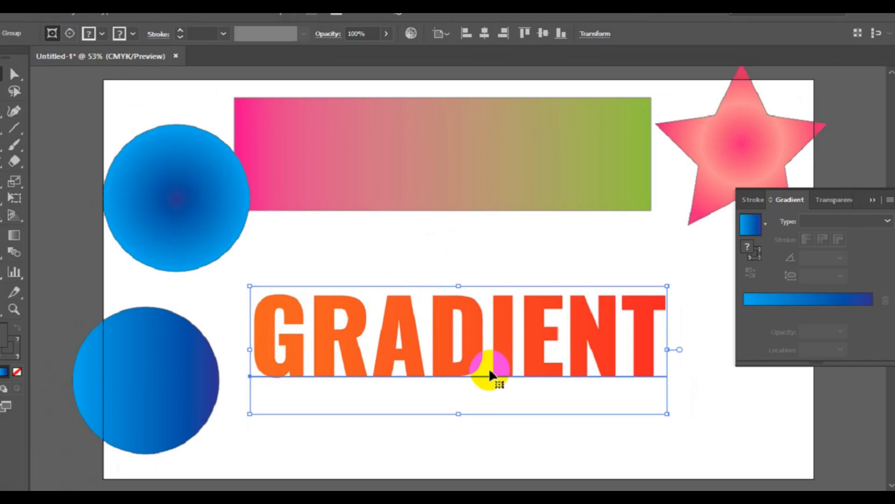
click(448, 343)
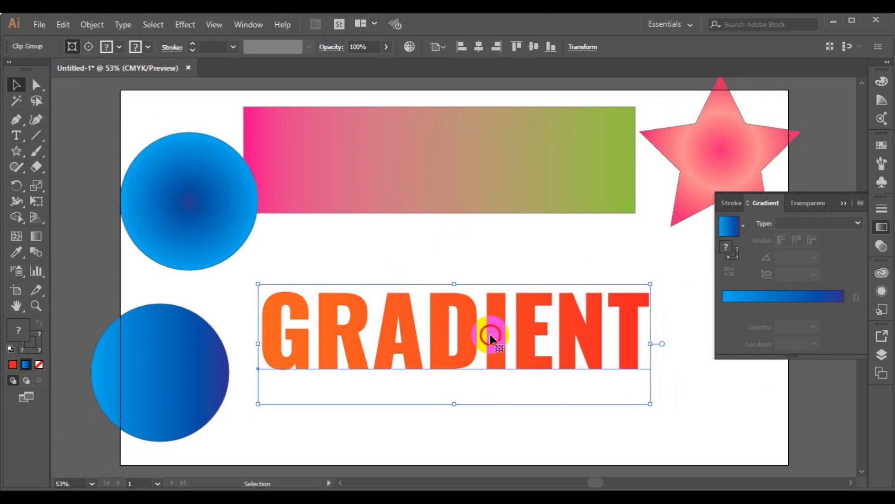
Step: Release the clipping mask on the GRADIENT text so the text and the orange-to-red rectangle are separate objects
right_click(318, 308)
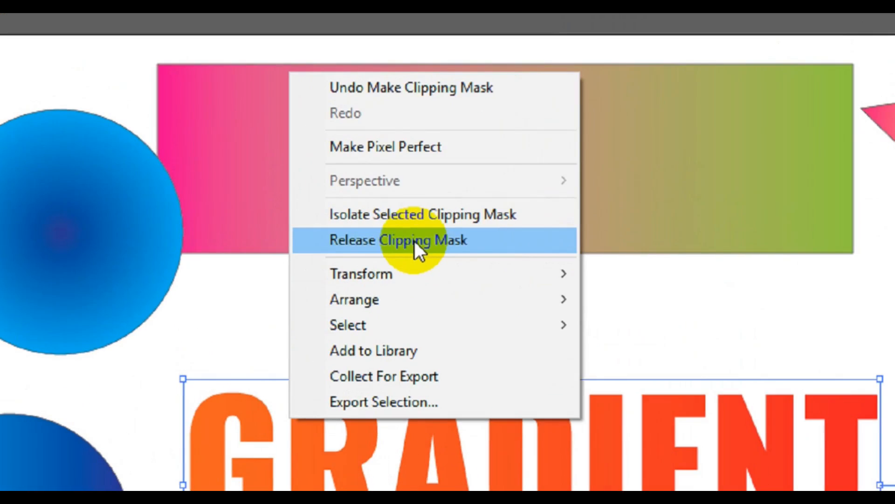
click(388, 206)
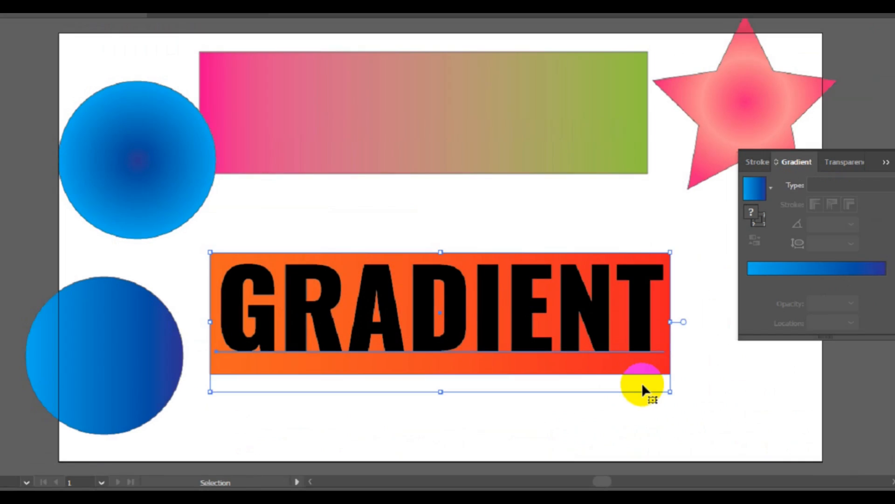
click(465, 352)
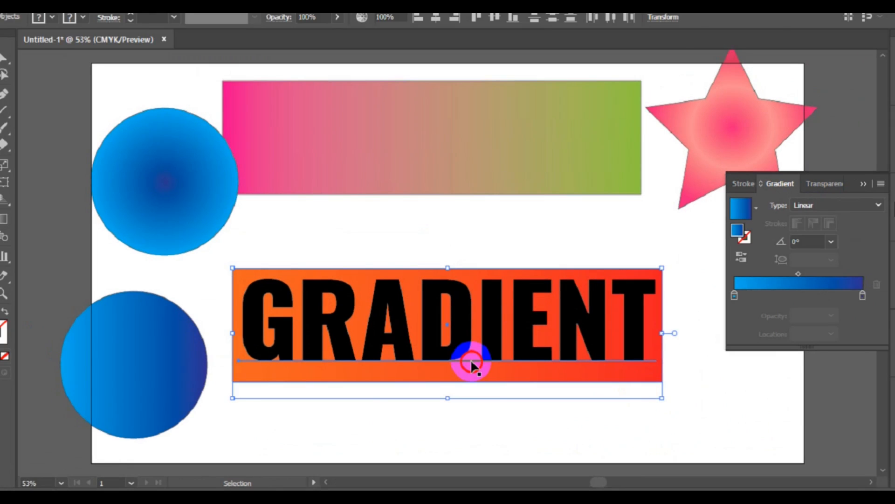
click(569, 380)
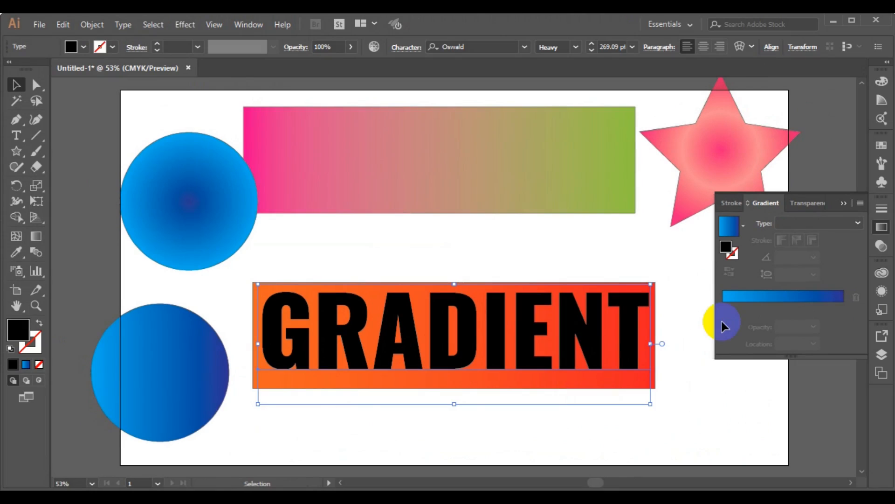
Step: Change the orange colour stop of the rectangle behind the GRADIENT text to the light blue swatch
click(656, 324)
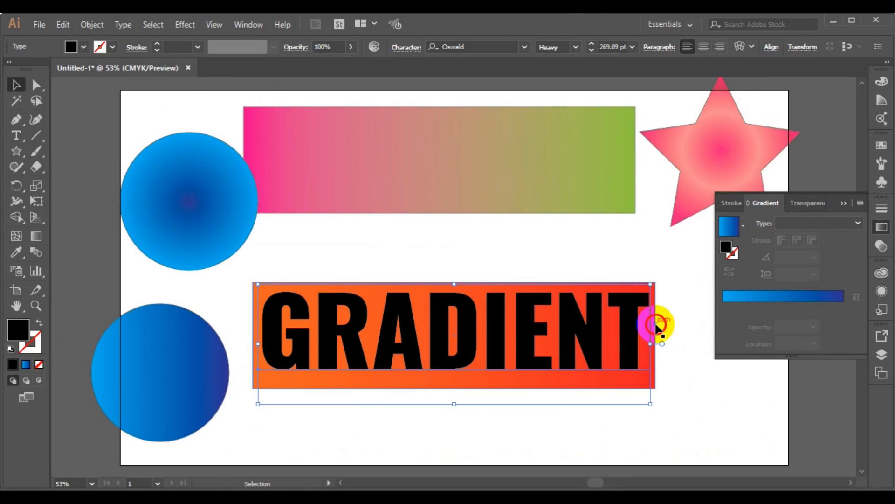
click(655, 325)
click(723, 308)
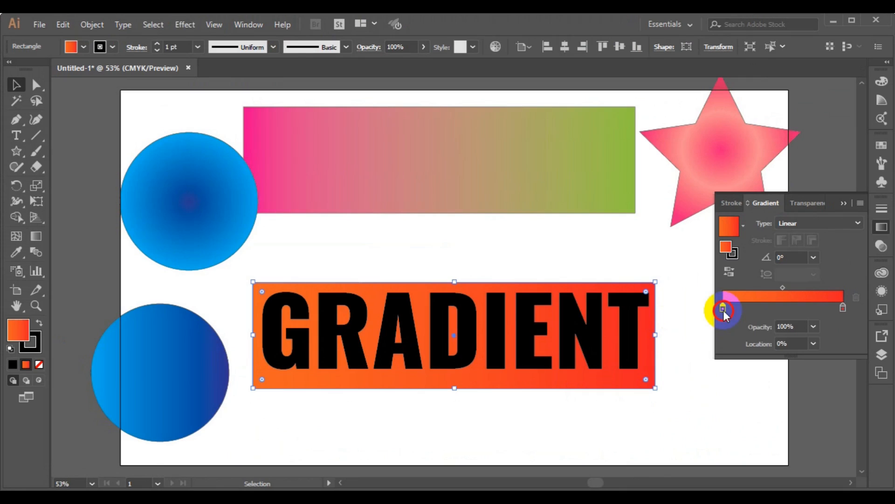
double_click(723, 309)
click(737, 355)
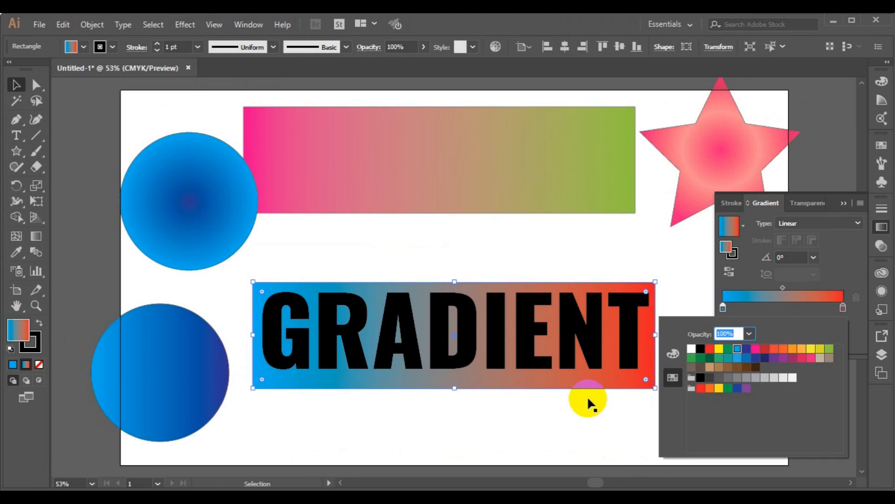
click(824, 301)
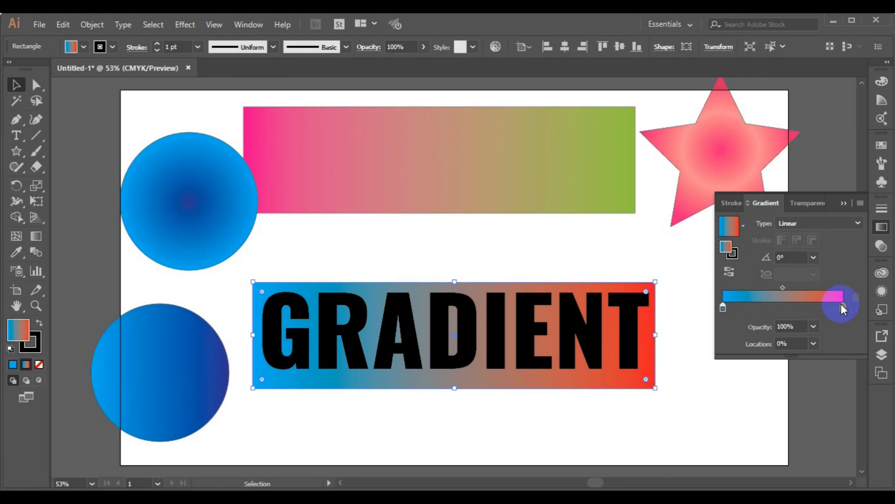
Step: Change the red colour stop at 100% of the rectangle behind the text to the CMYK Blue swatch
click(842, 308)
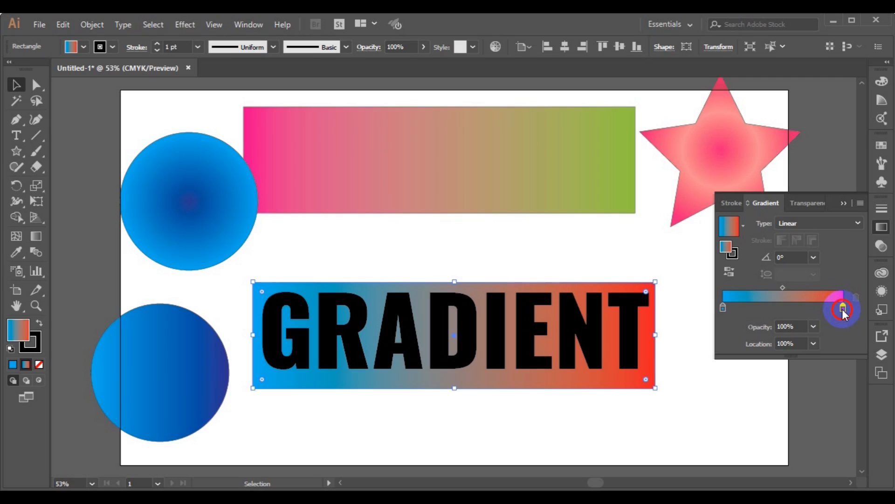
double_click(843, 309)
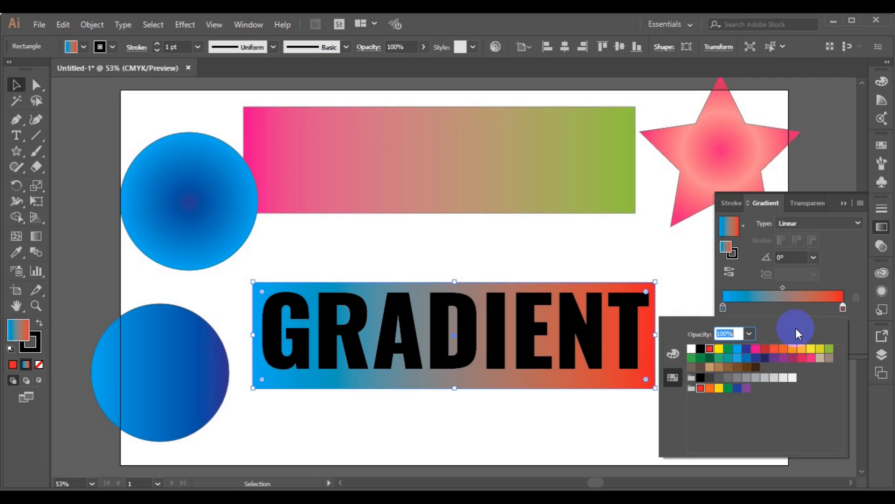
click(746, 350)
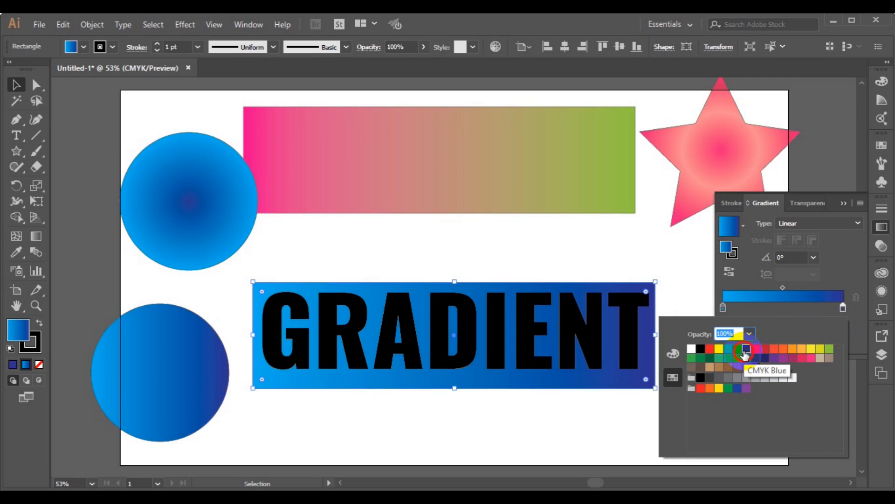
click(480, 360)
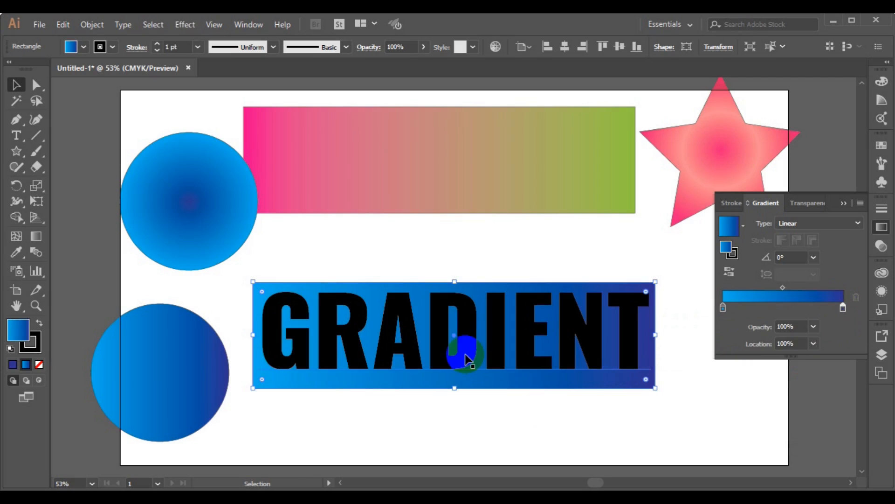
Step: Make a clipping mask from the GRADIENT text and the blue gradient rectangle behind it, and deselect the result
shift+click(465, 357)
right_click(465, 357)
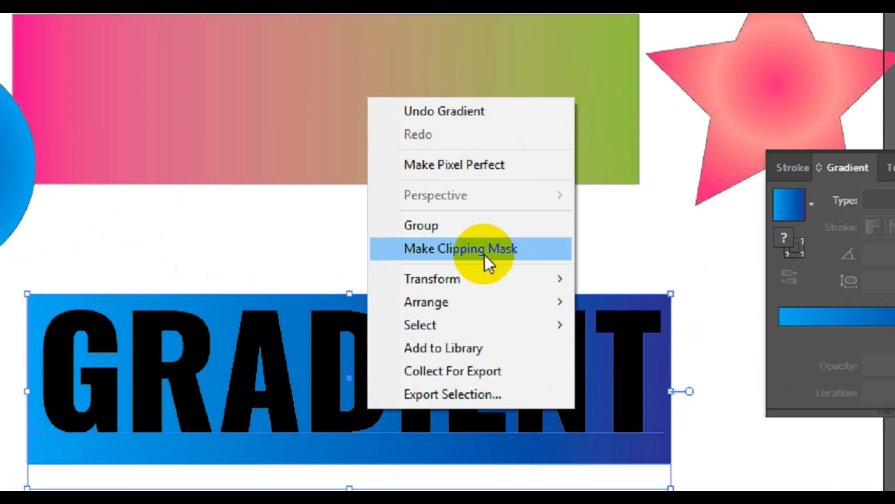
click(541, 257)
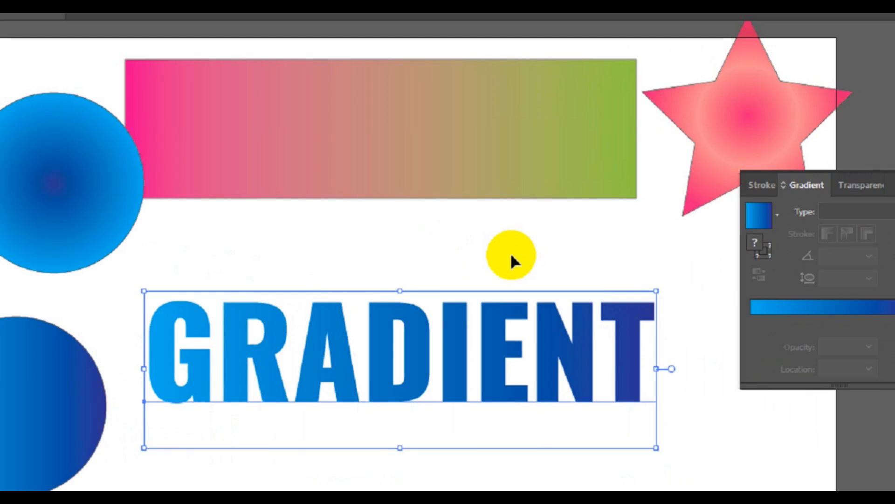
click(339, 238)
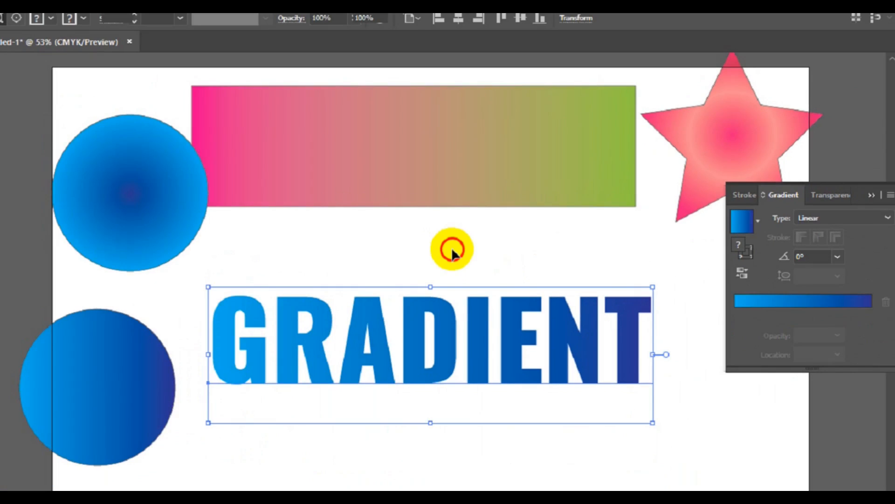